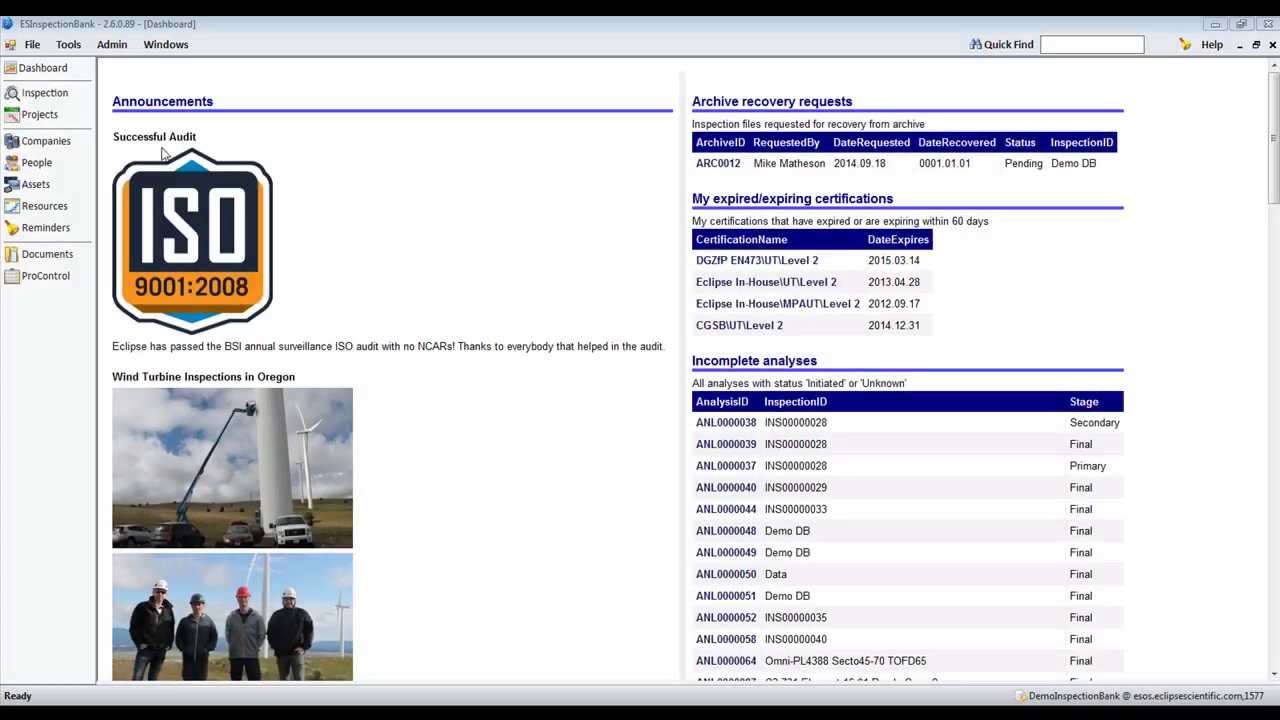
Open the Projects list, which shows the 11 active projects
left_click(52, 117)
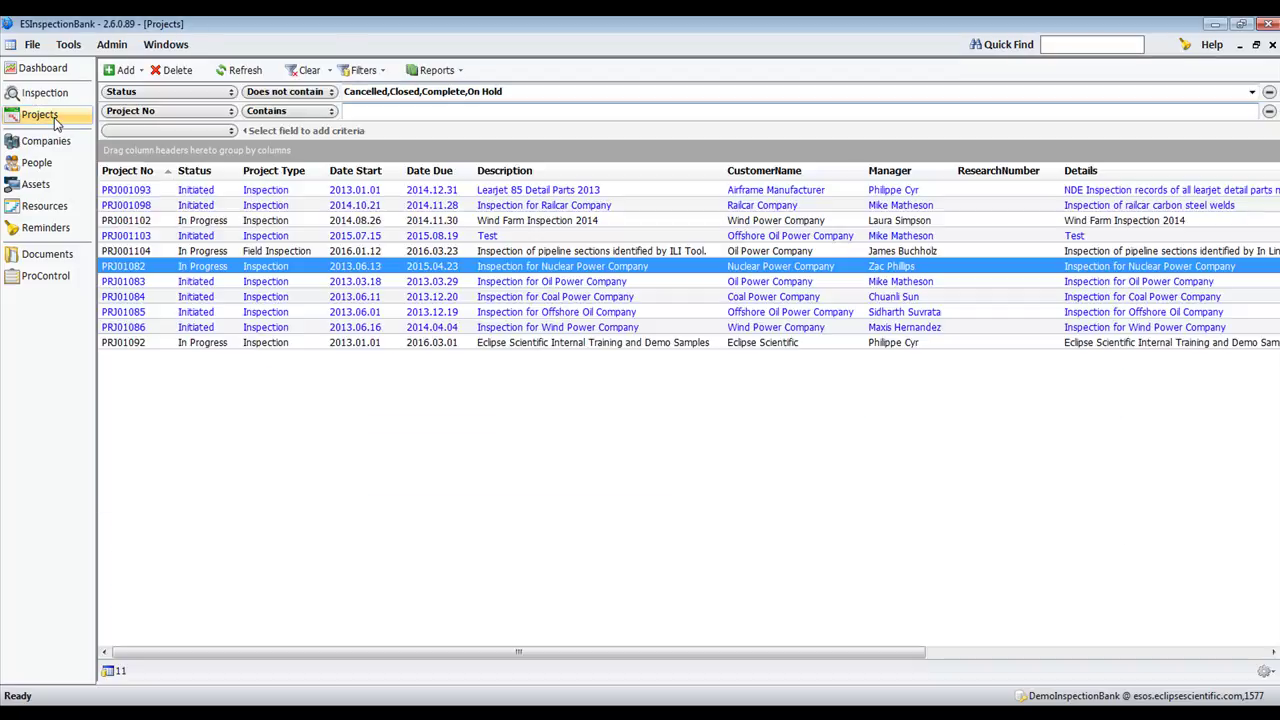
Open PRJ01082 in the Inspection view, then bring up PRJ01083's pipeline Section 3301
double_click(510, 268)
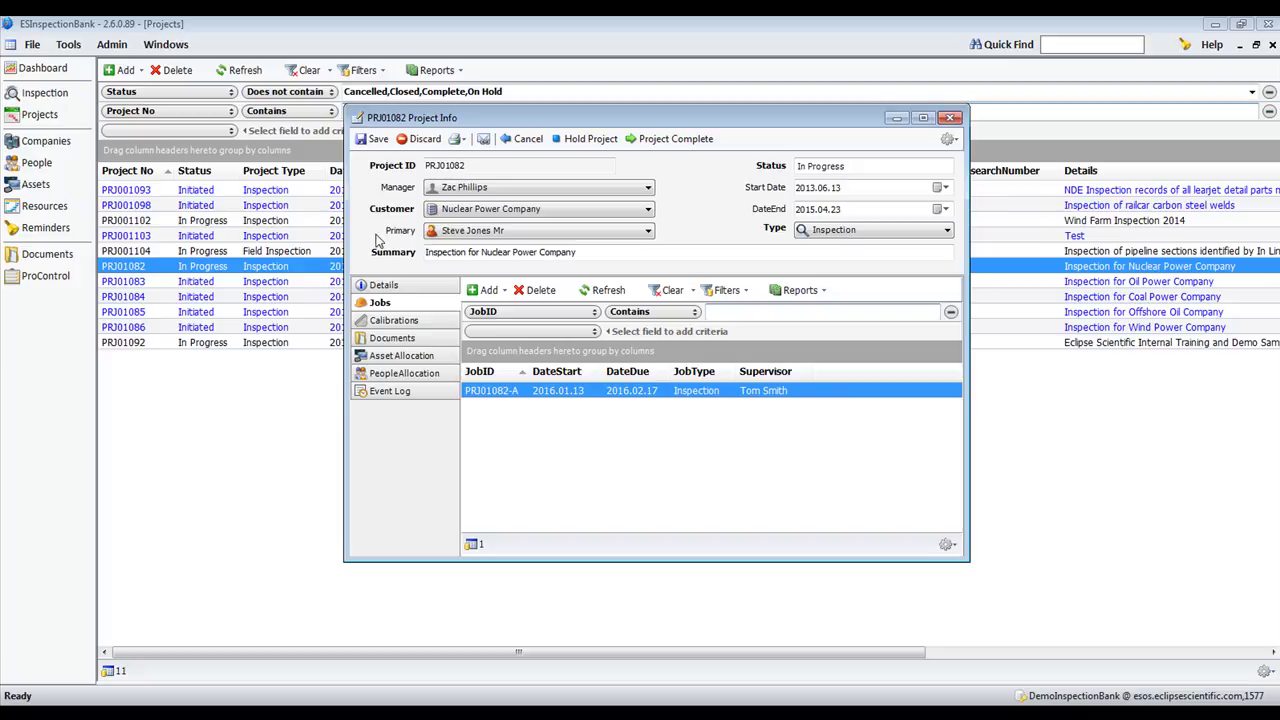
left_click(66, 97)
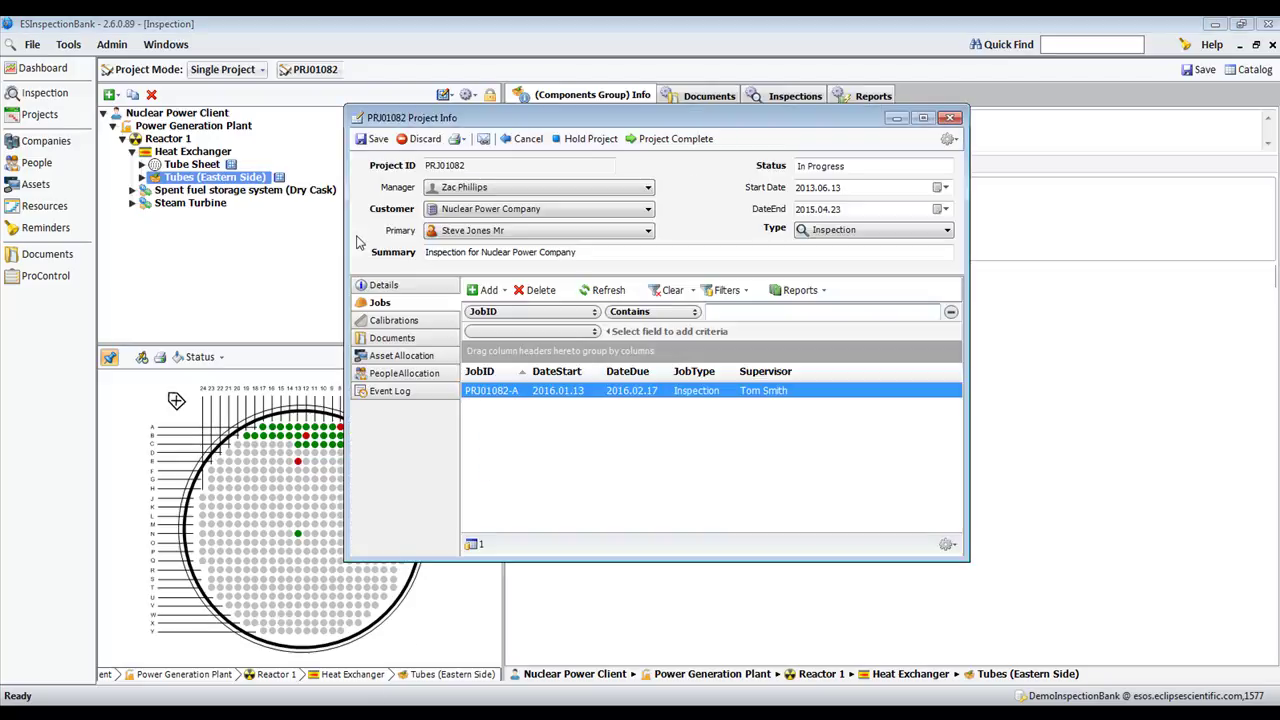
left_click_drag(483, 128, 690, 138)
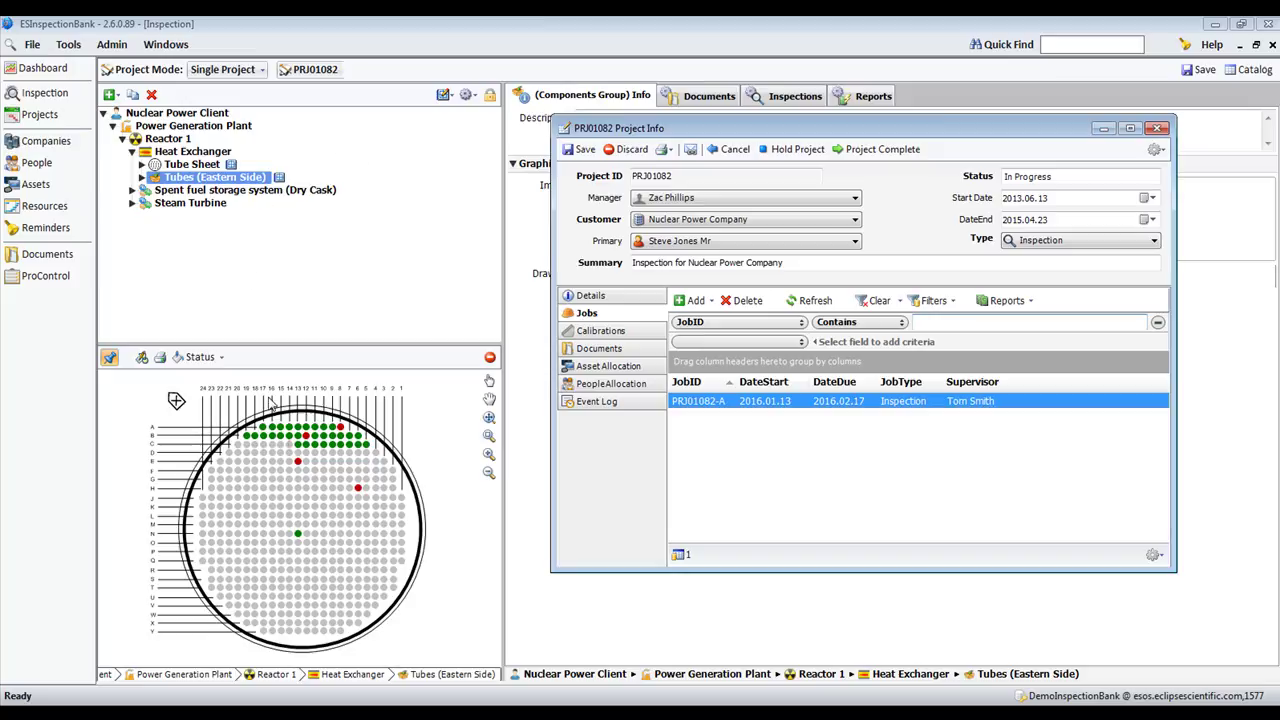
left_click(299, 467)
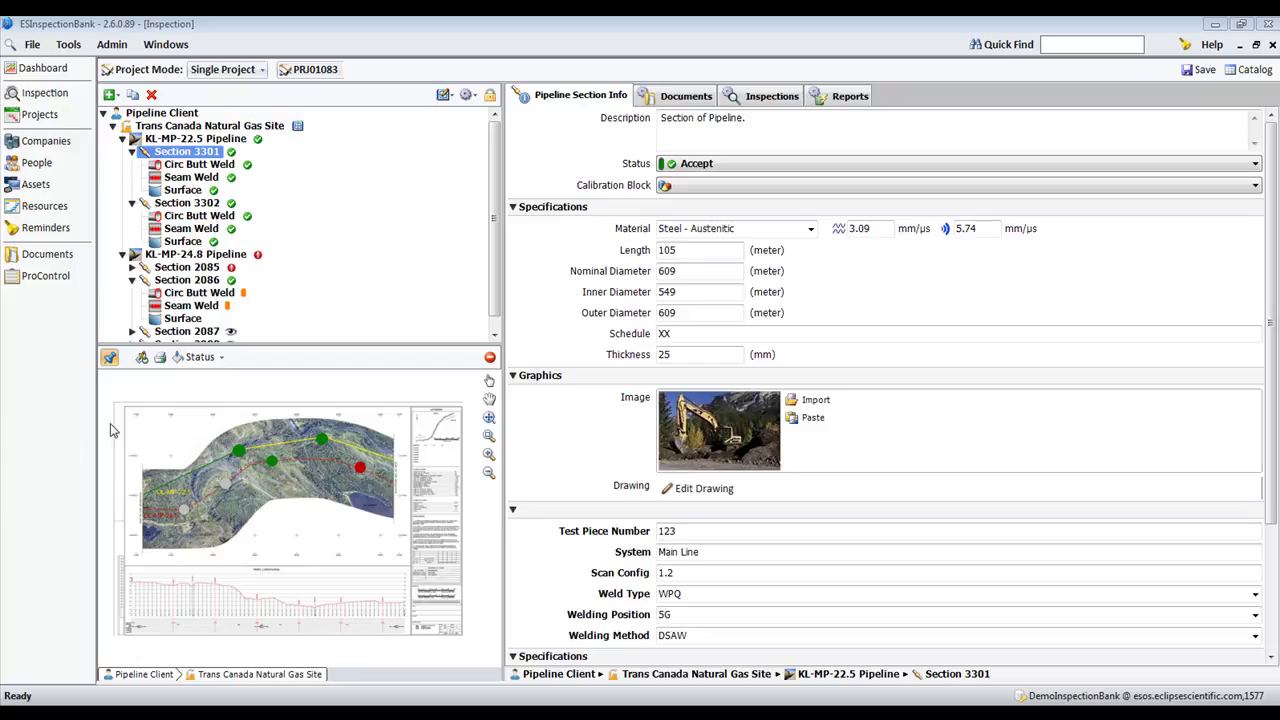
Select the KL-MP-22.5 Pipeline and execute its report from the Reports tab
left_click(214, 140)
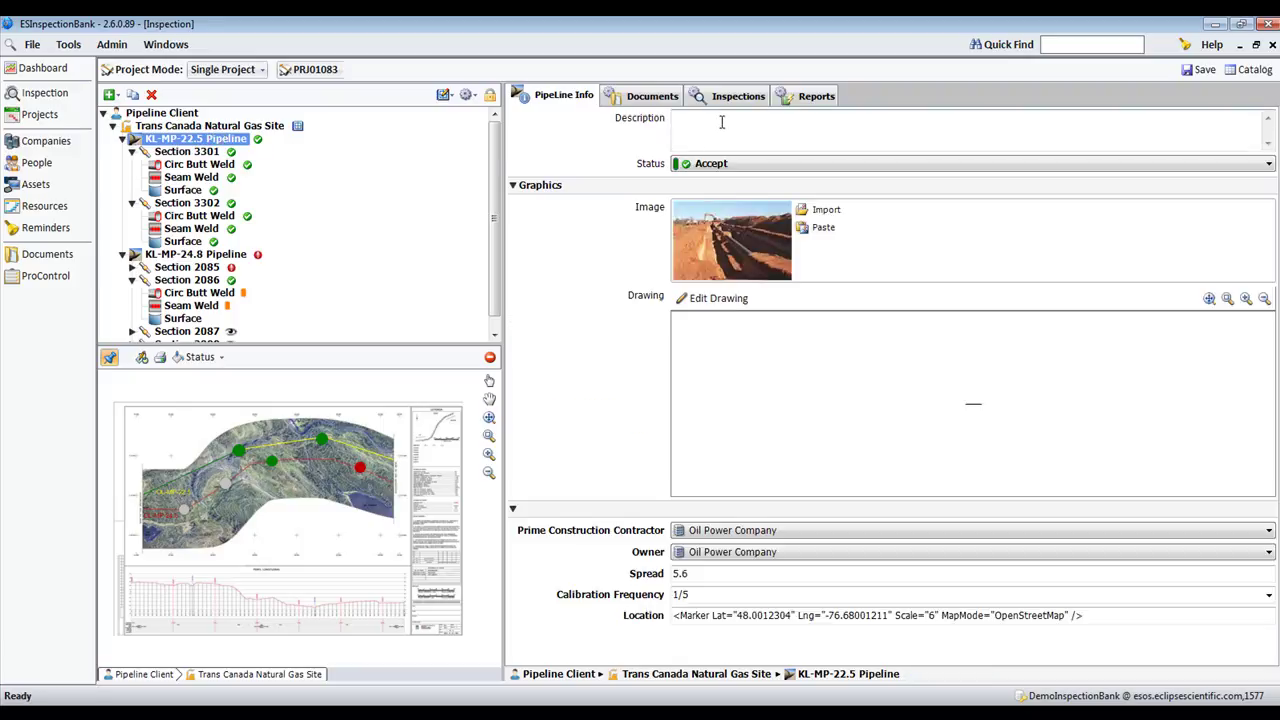
left_click(816, 95)
left_click(684, 121)
left_click(682, 120)
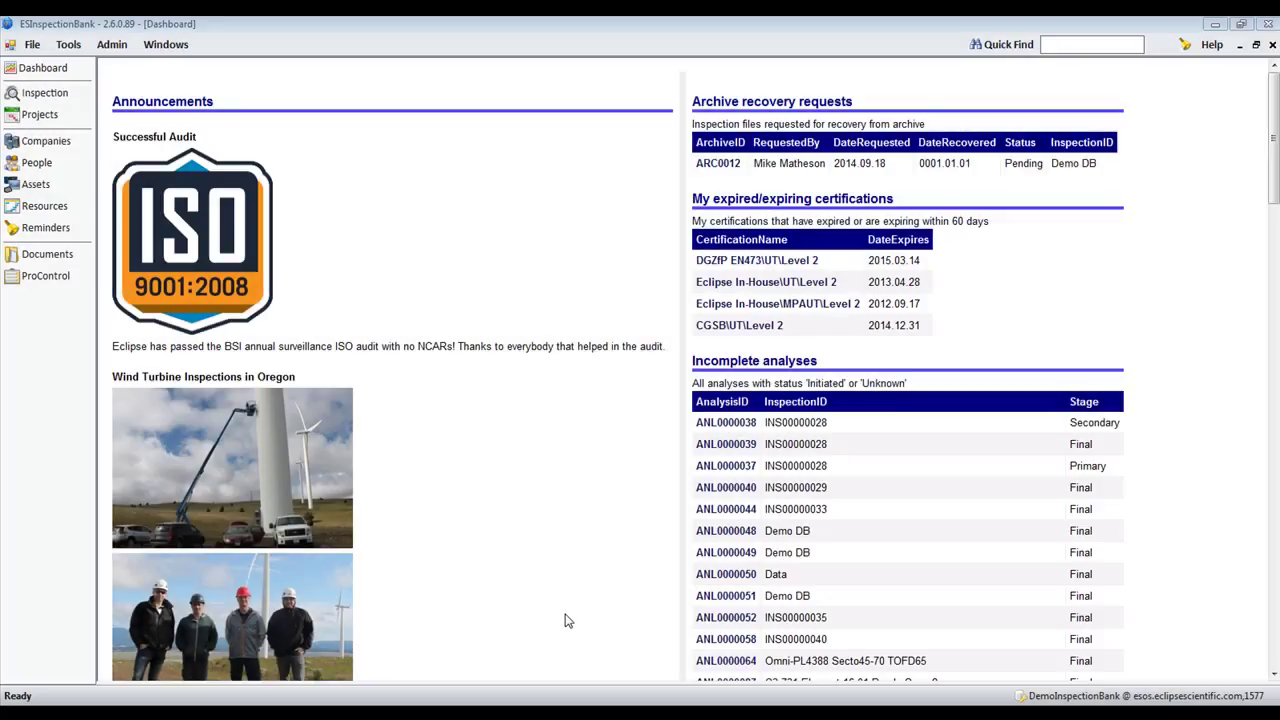
Open the dashboard's Reminders panel to review pending reminders
mouse_move(1273, 178)
left_mouse_down()
mouse_move(1275, 453)
mouse_move(1257, 244)
mouse_move(1270, 170)
left_mouse_up()
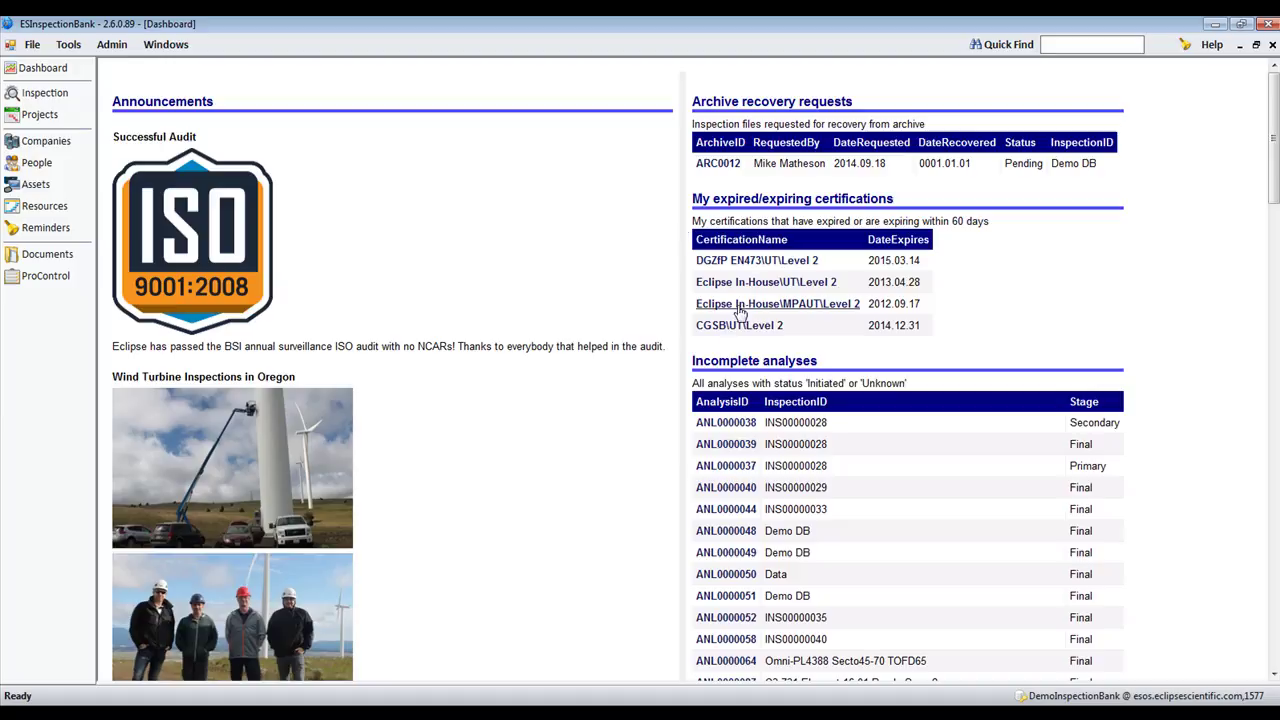
left_click(1184, 46)
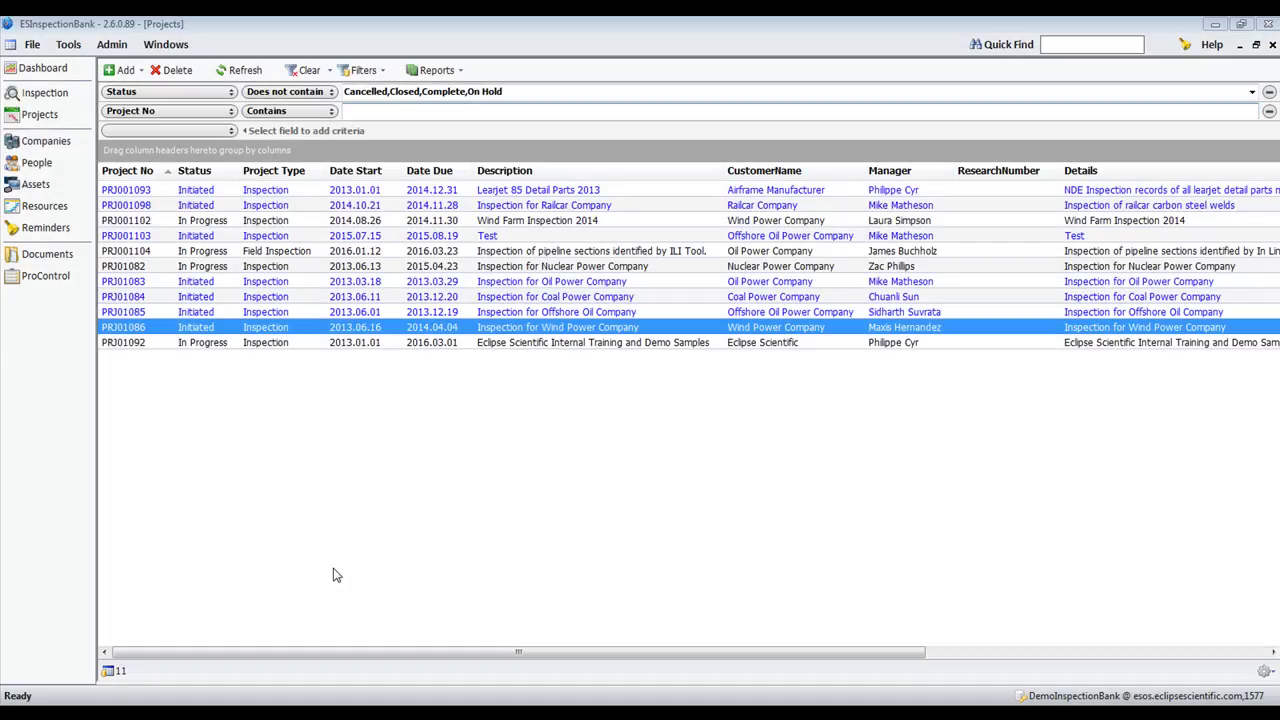
Make four people Project Admins on PRJ01086, review its two jobs, then go to Inspection
double_click(535, 335)
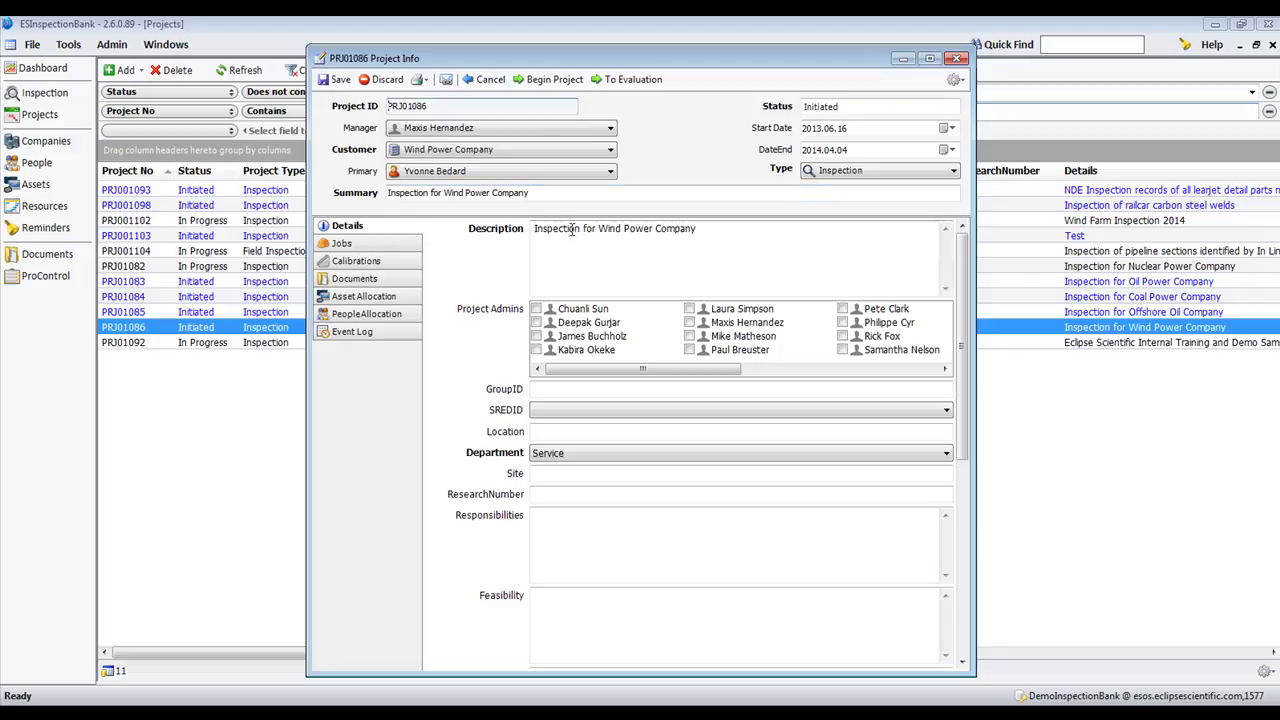
left_click(536, 309)
left_click(536, 323)
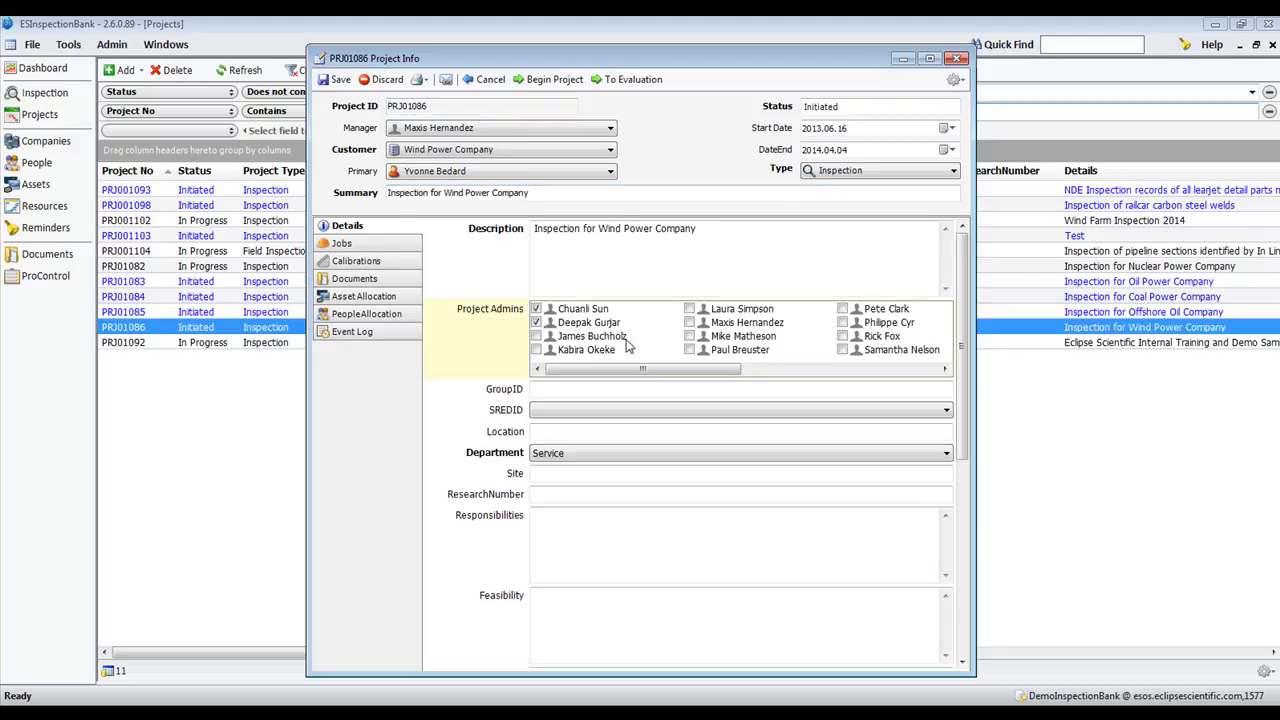
left_click(689, 323)
left_click(842, 350)
left_click(372, 246)
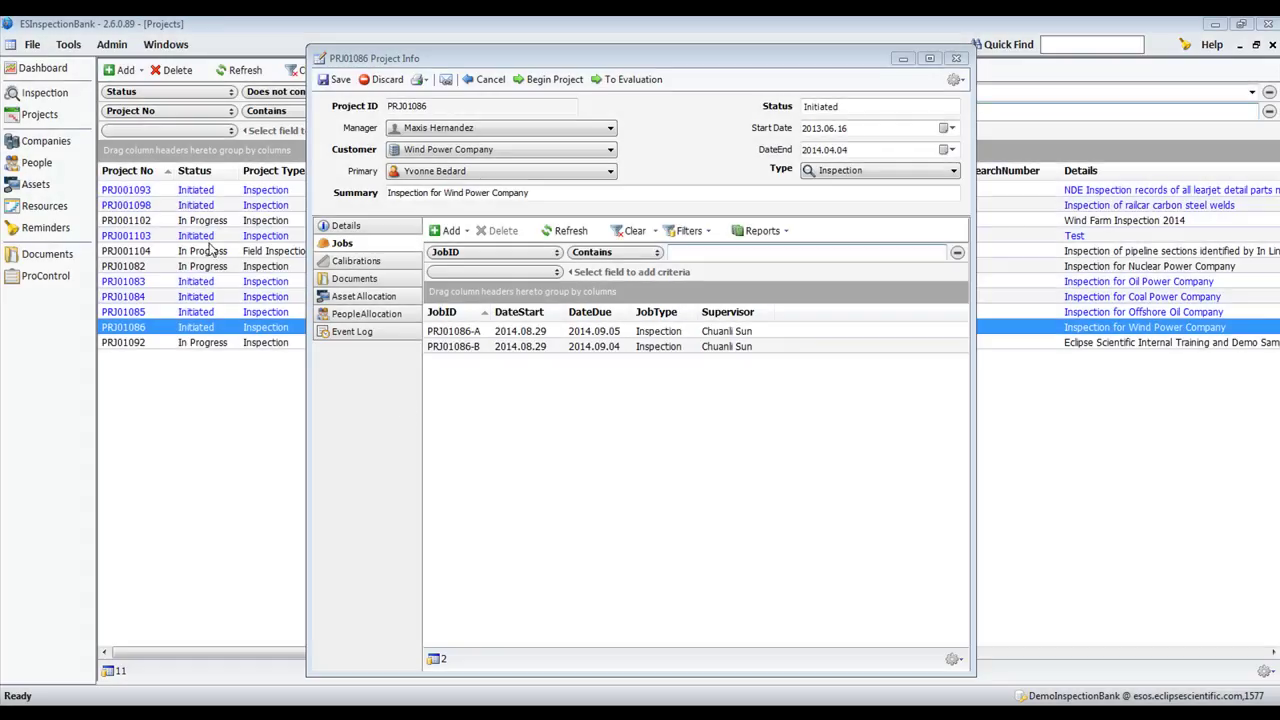
left_click(50, 99)
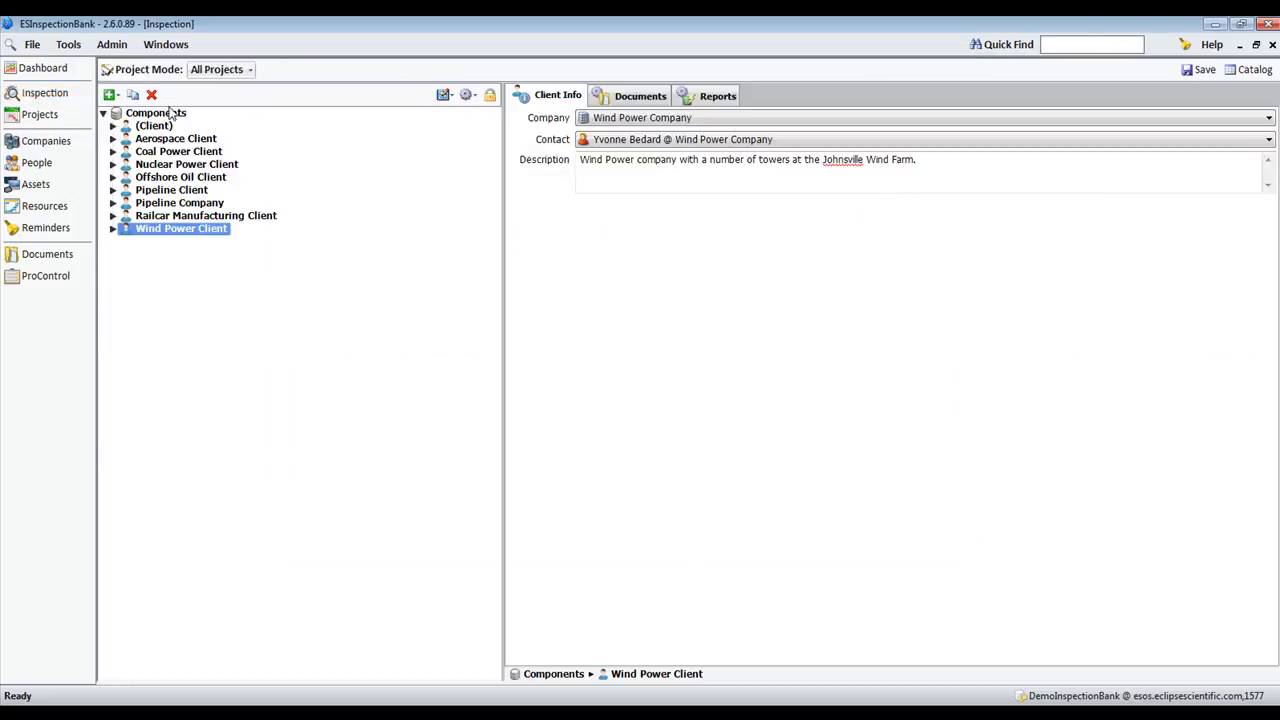
Switch the inspection tree to Single Project mode on PRJ01086
left_click(250, 69)
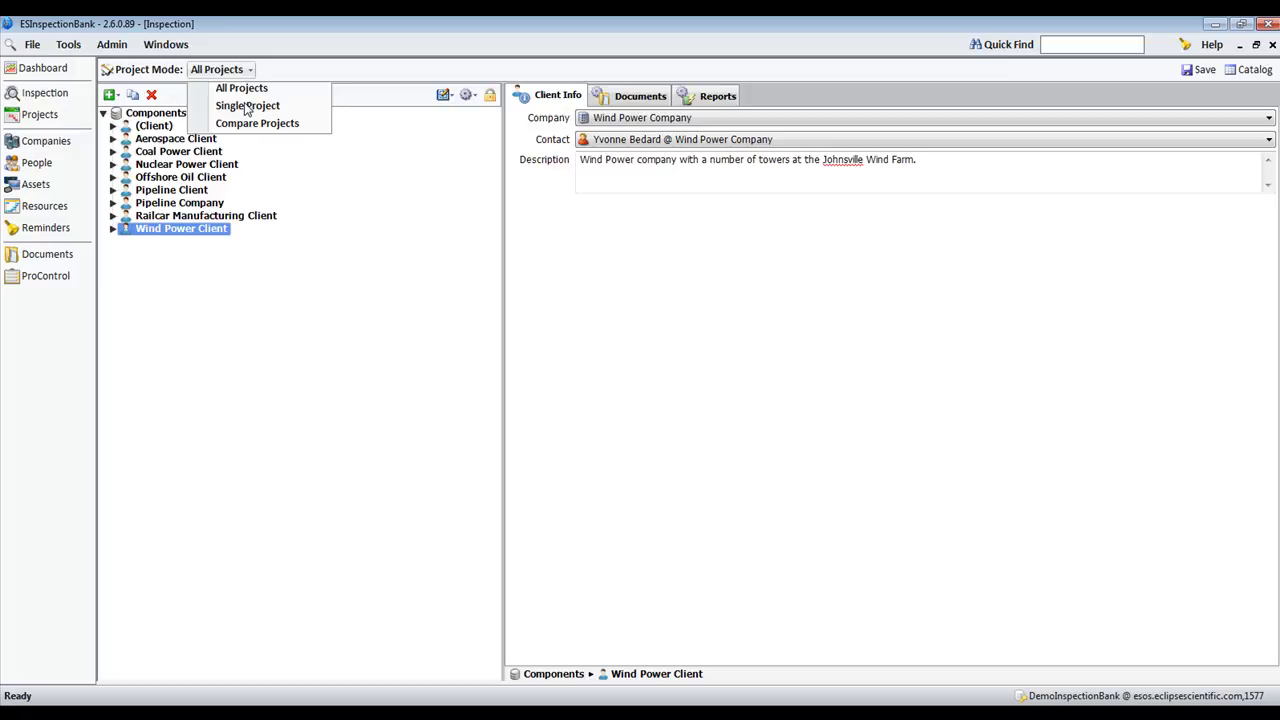
left_click(247, 106)
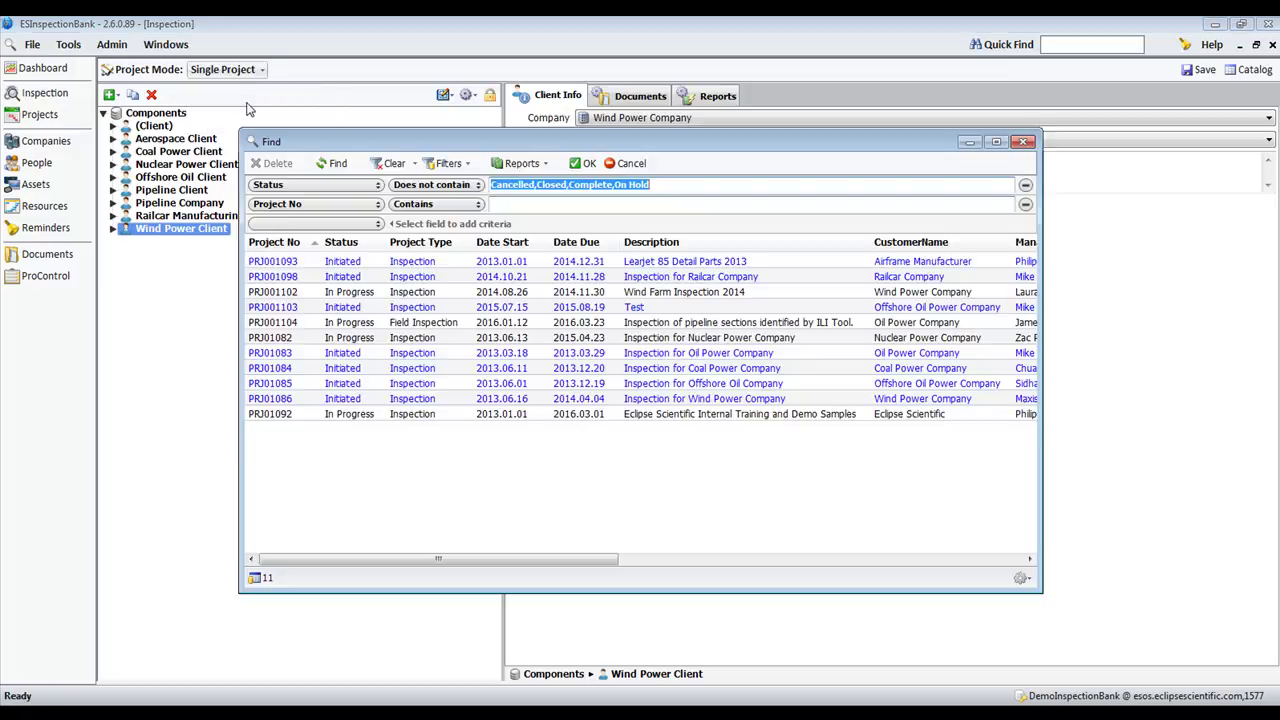
double_click(634, 399)
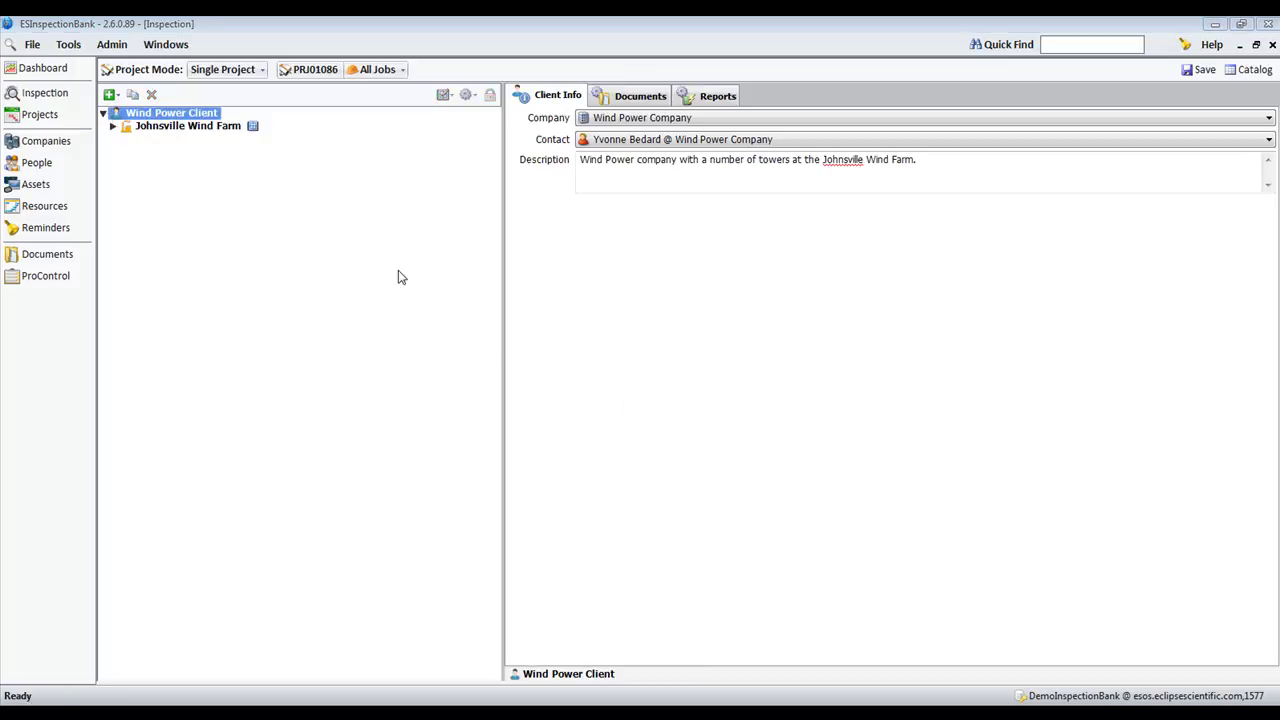
left_click(112, 44)
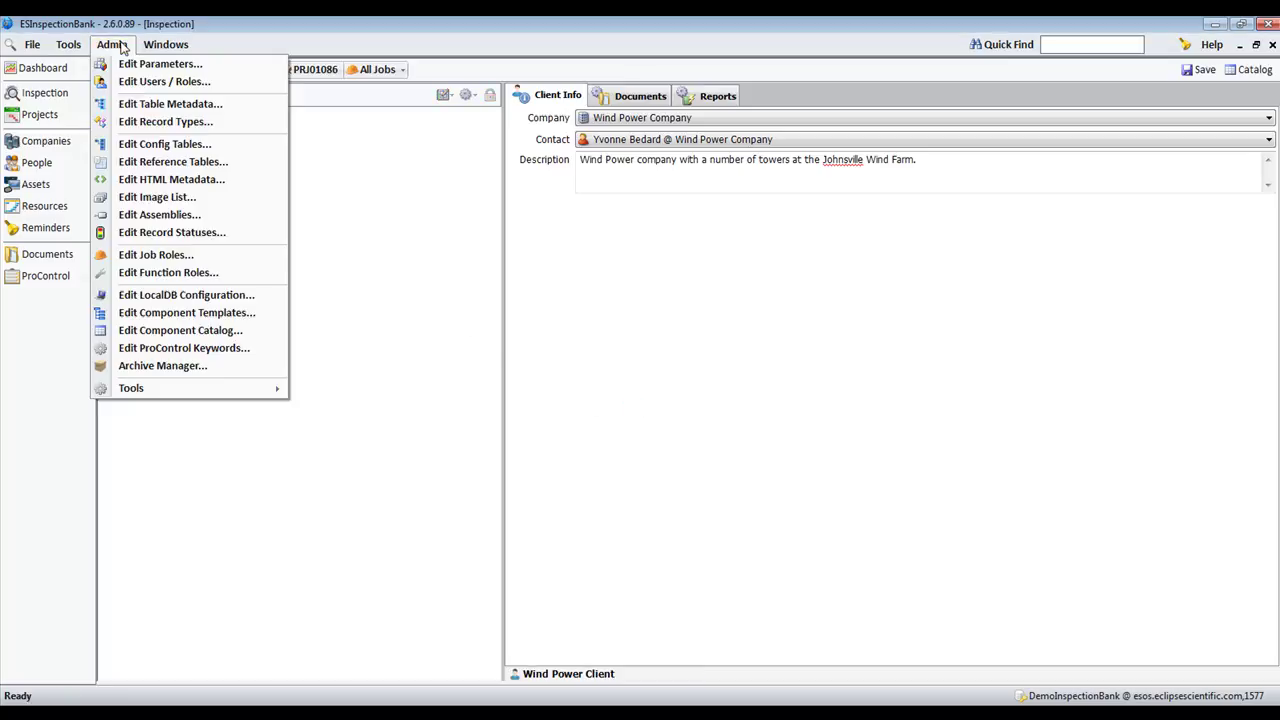
left_click(142, 121)
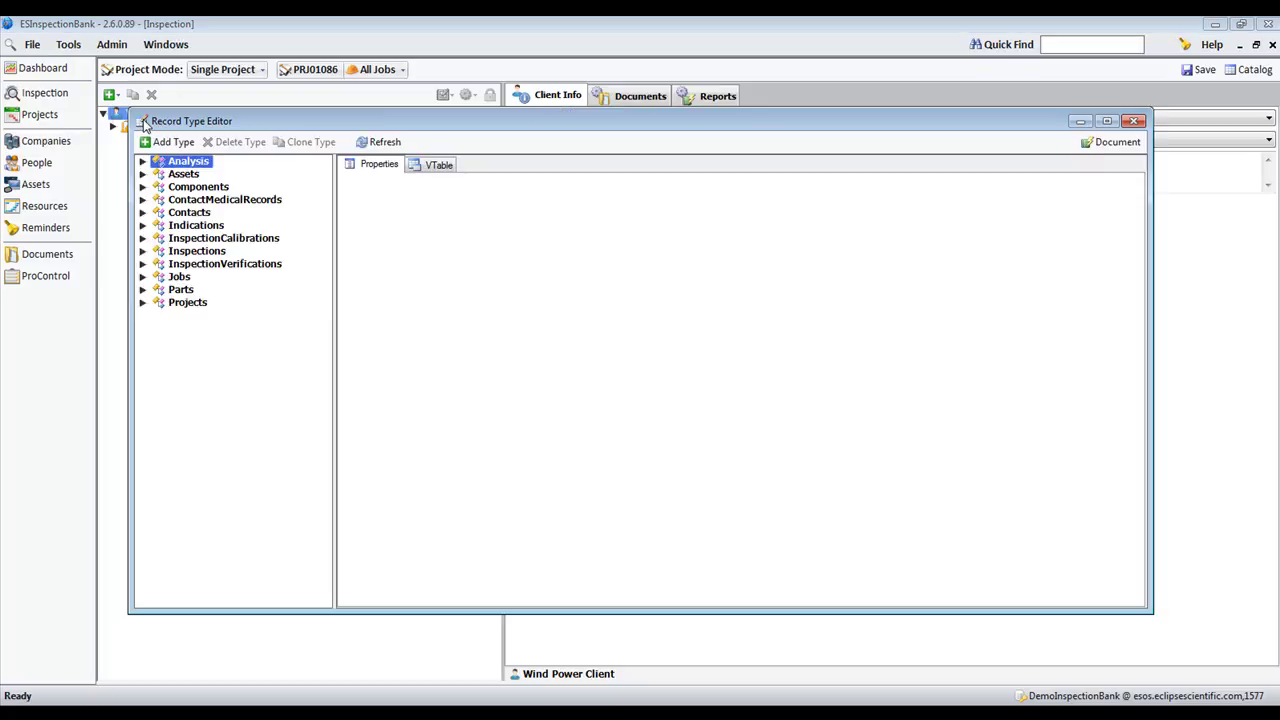
left_click(146, 189)
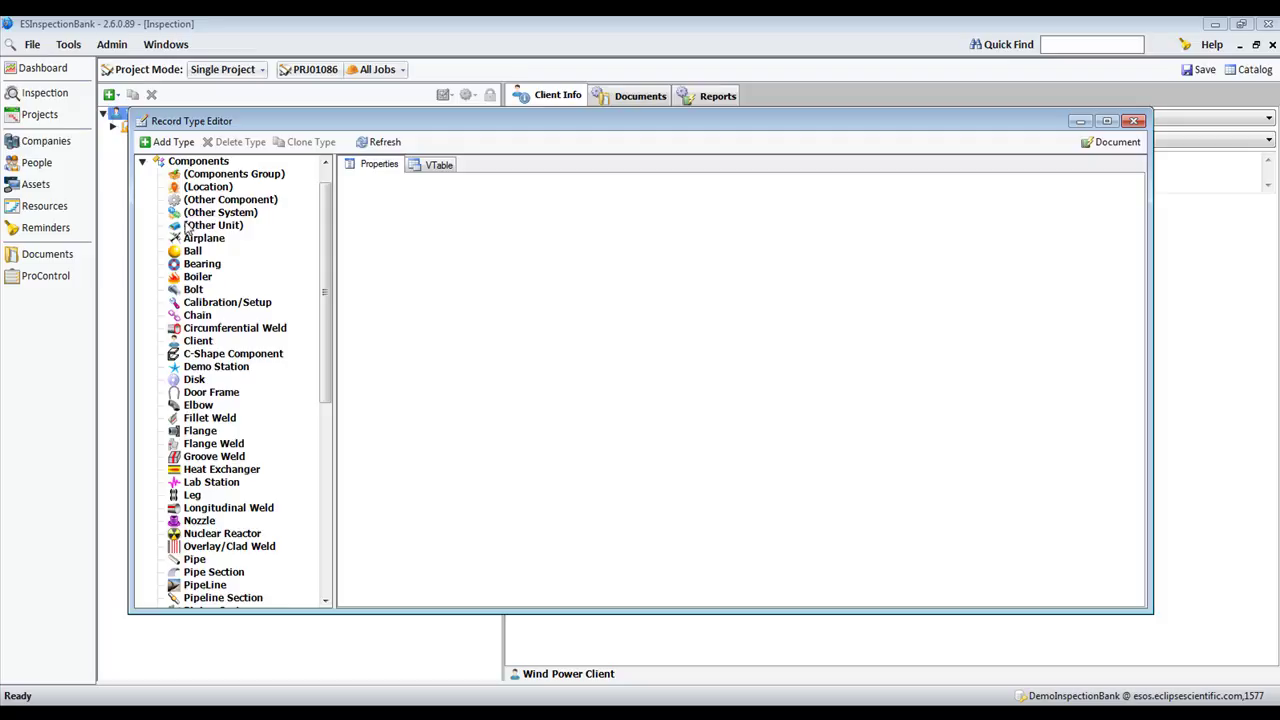
left_click(197, 265)
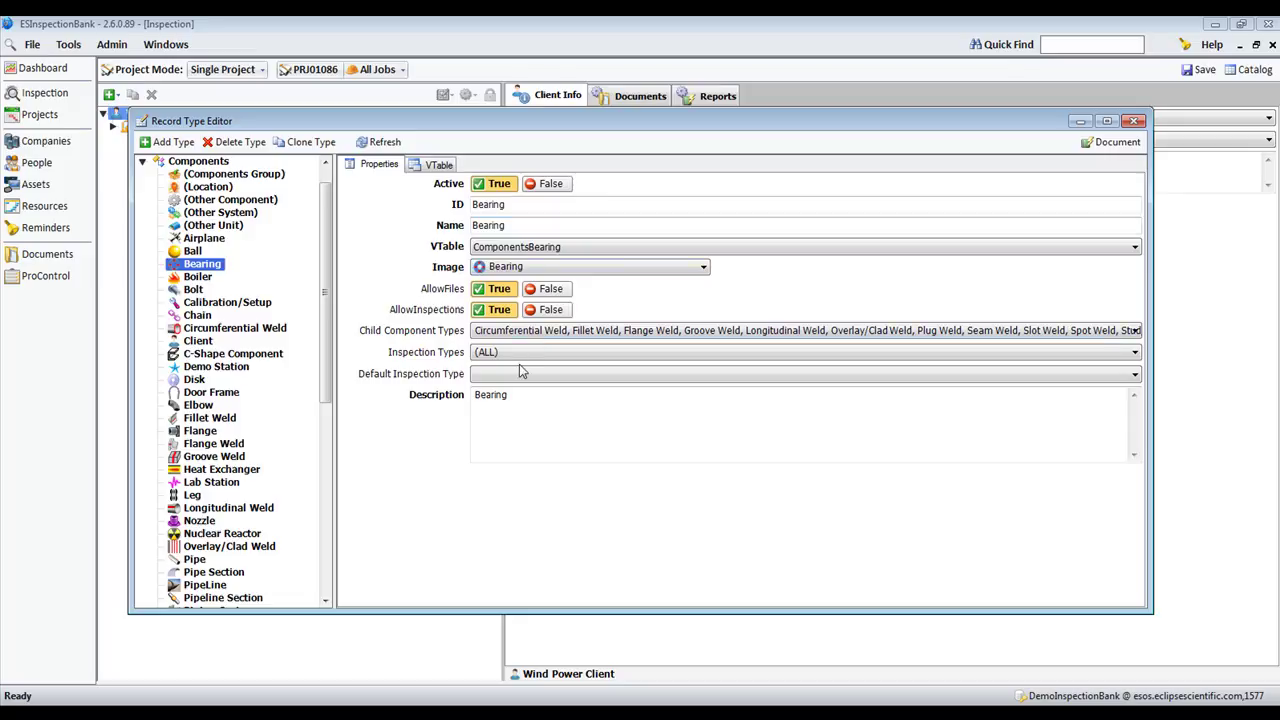
left_click(440, 166)
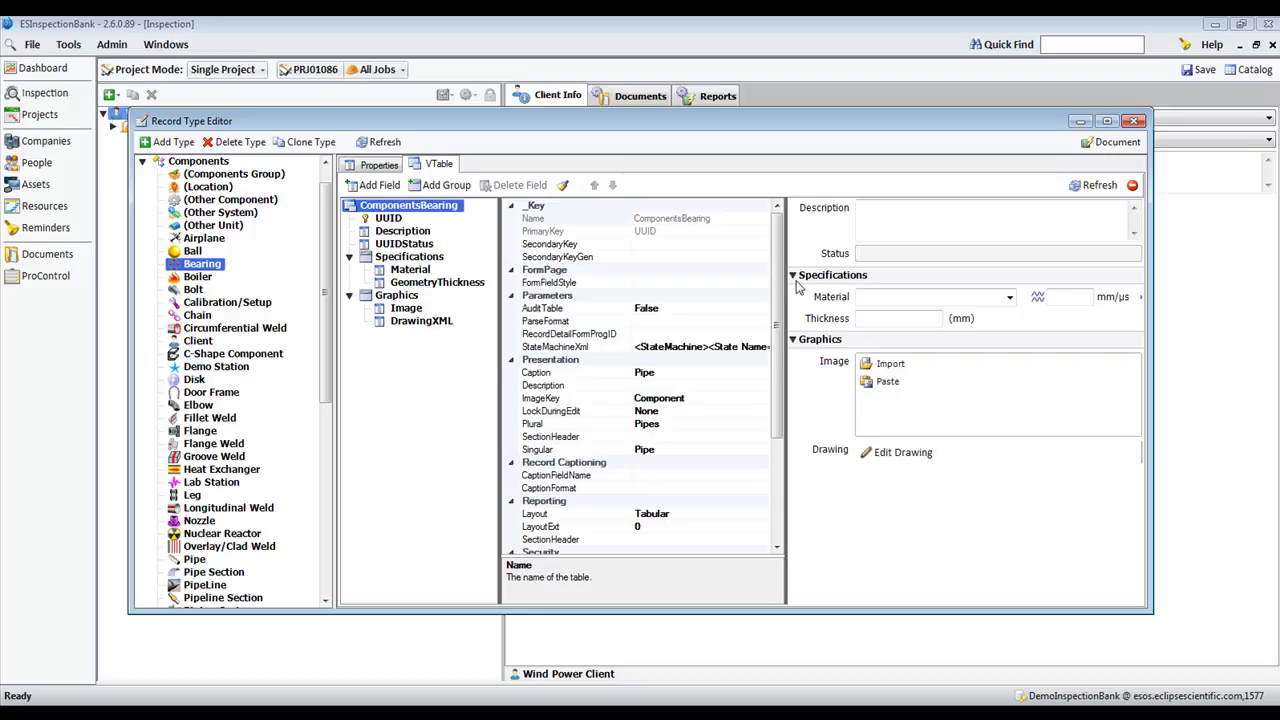
left_click_drag(778, 275, 784, 303)
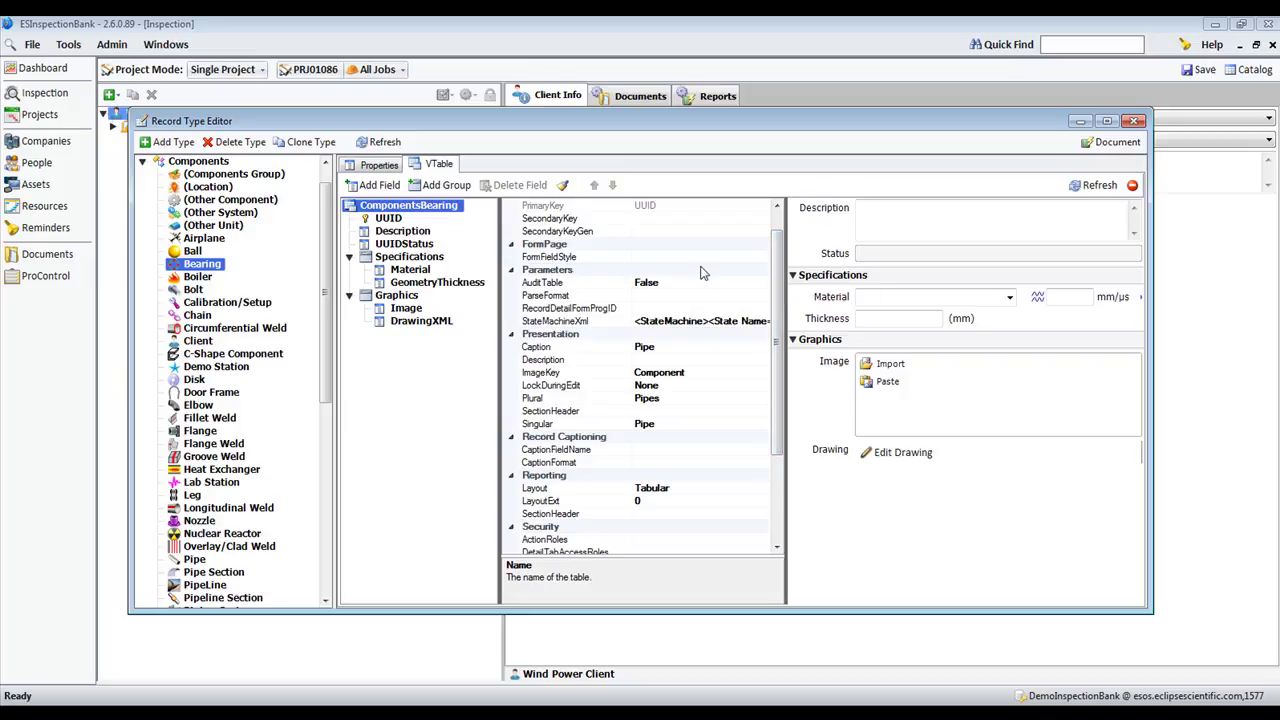
left_click(391, 166)
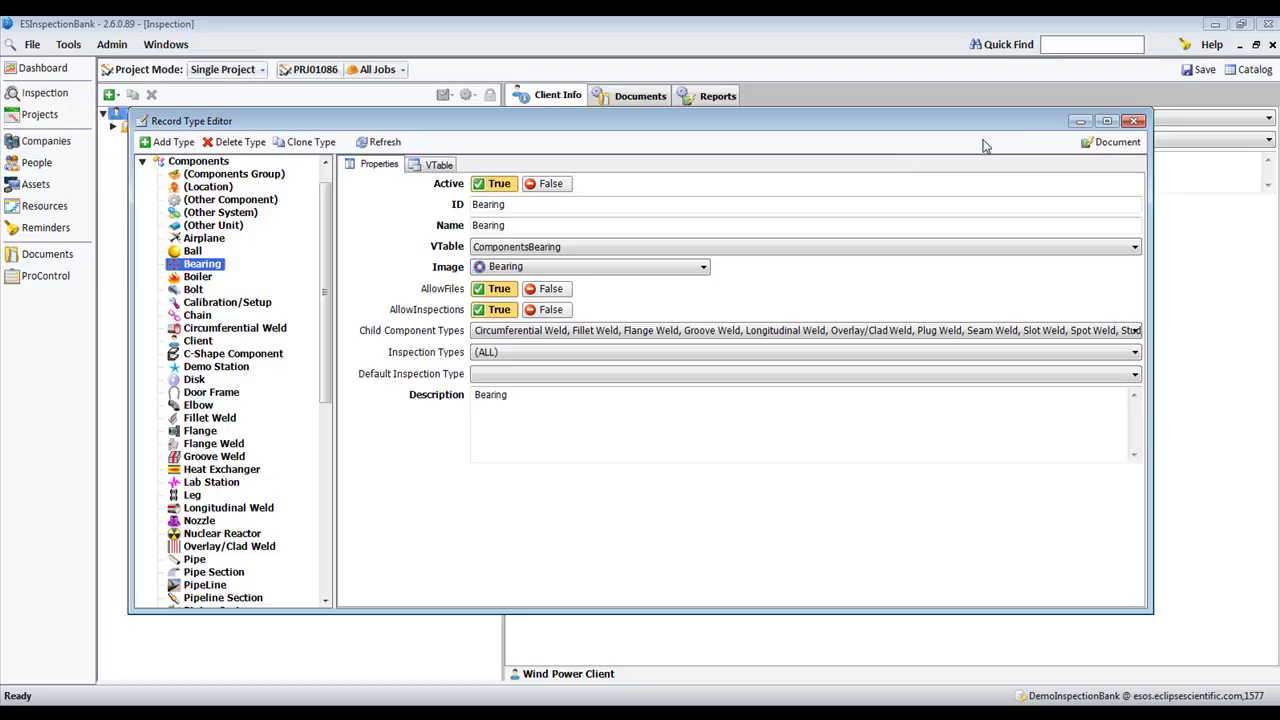
left_click(1131, 121)
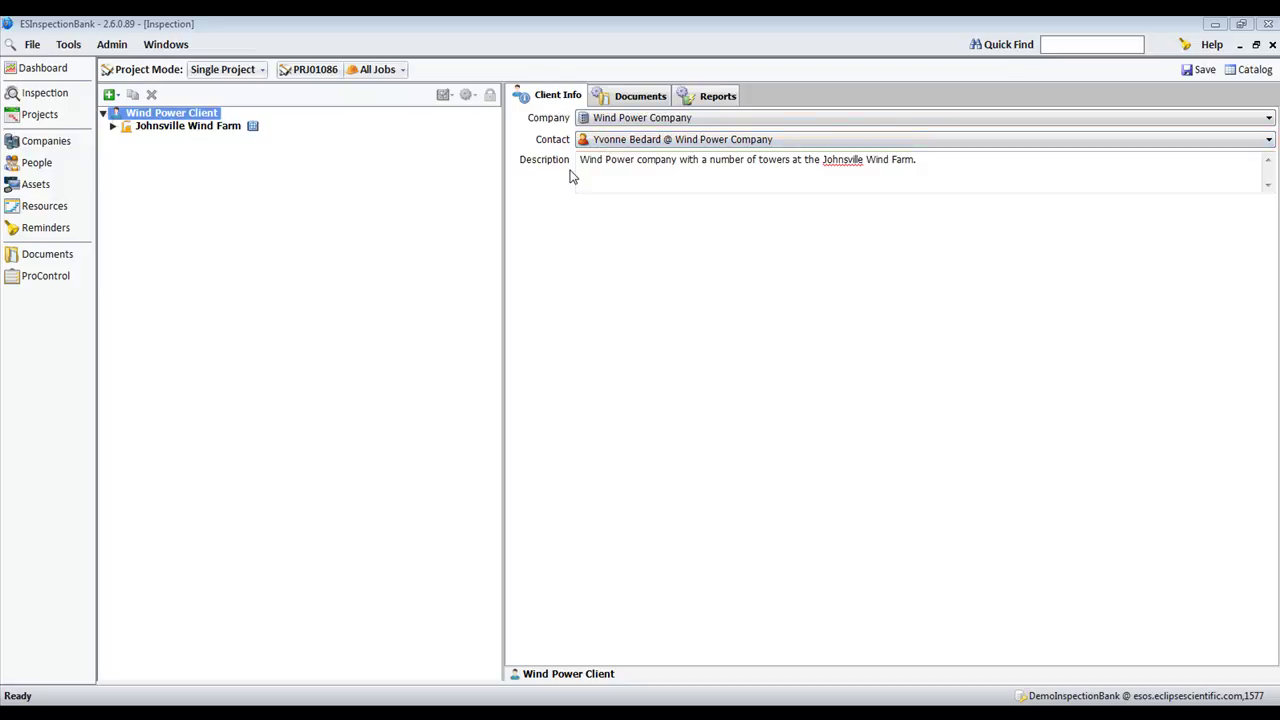
Show Johnsville Wind Farm's site details, collapse its location map, and open its 3D turbine drawing
left_click(129, 127)
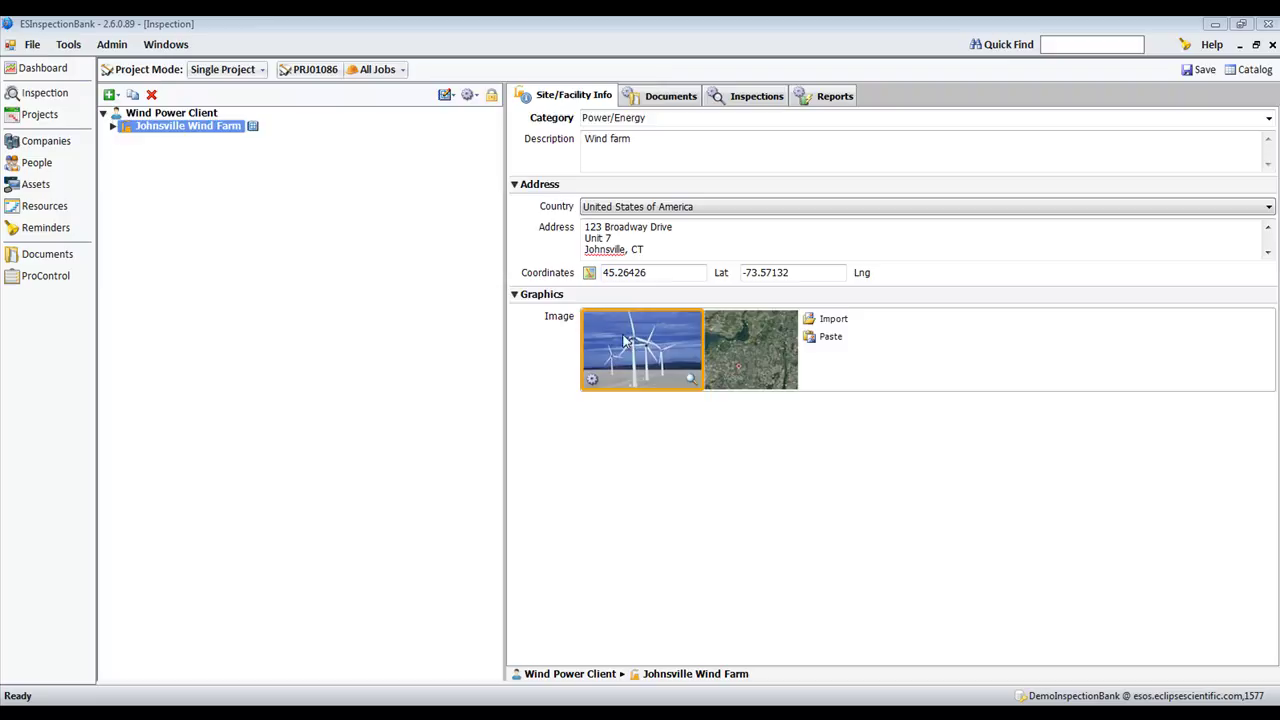
left_click(589, 273)
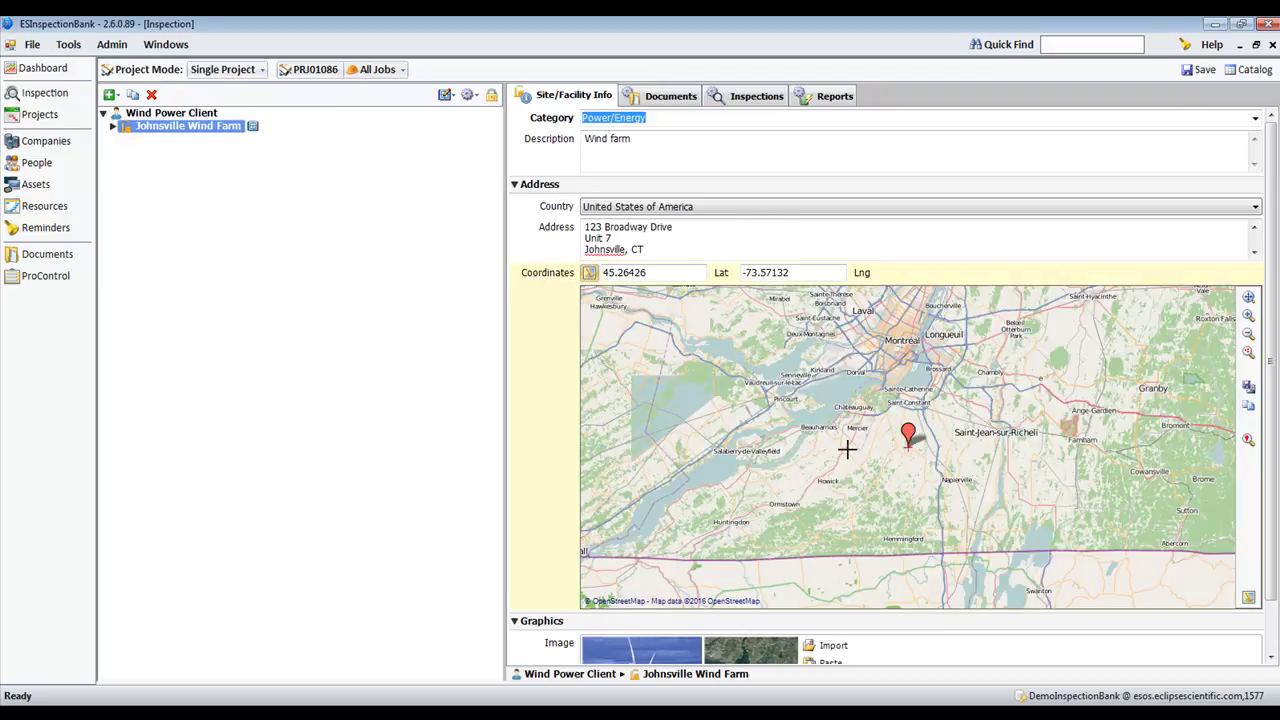
scroll(846, 449, "down", 2)
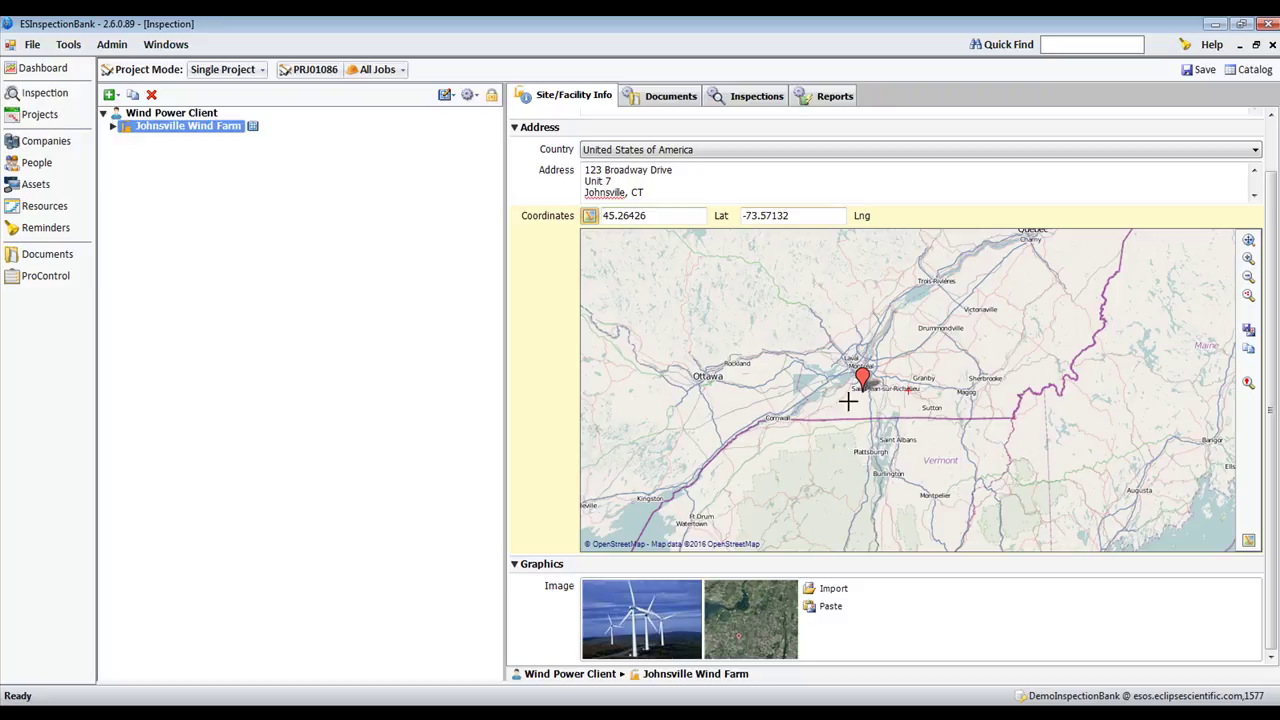
scroll(849, 400, "up", 2)
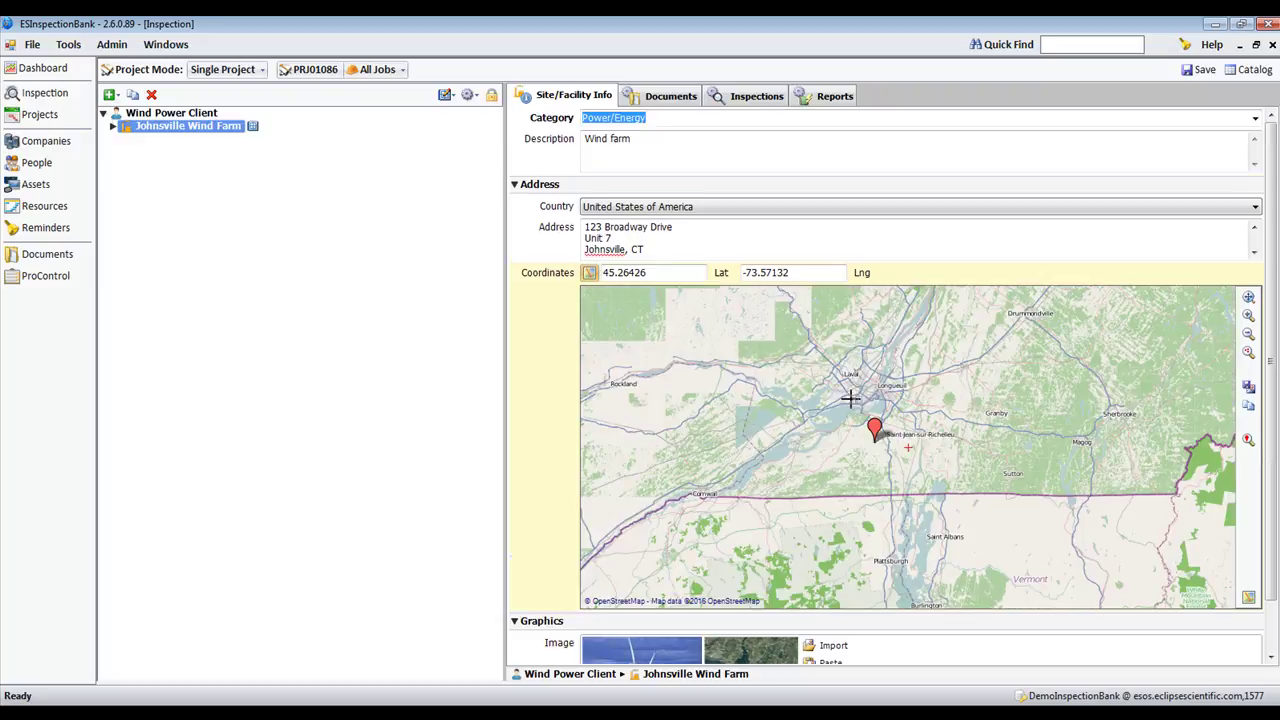
left_click(590, 276)
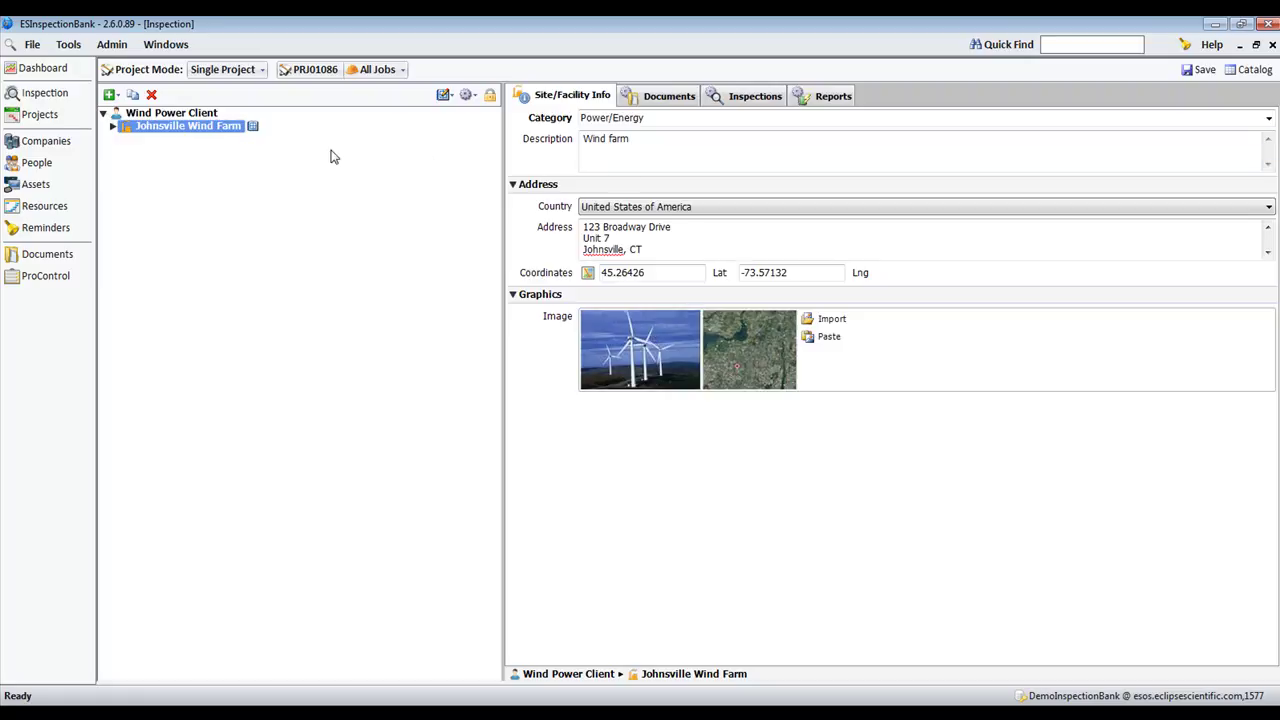
left_click(253, 127)
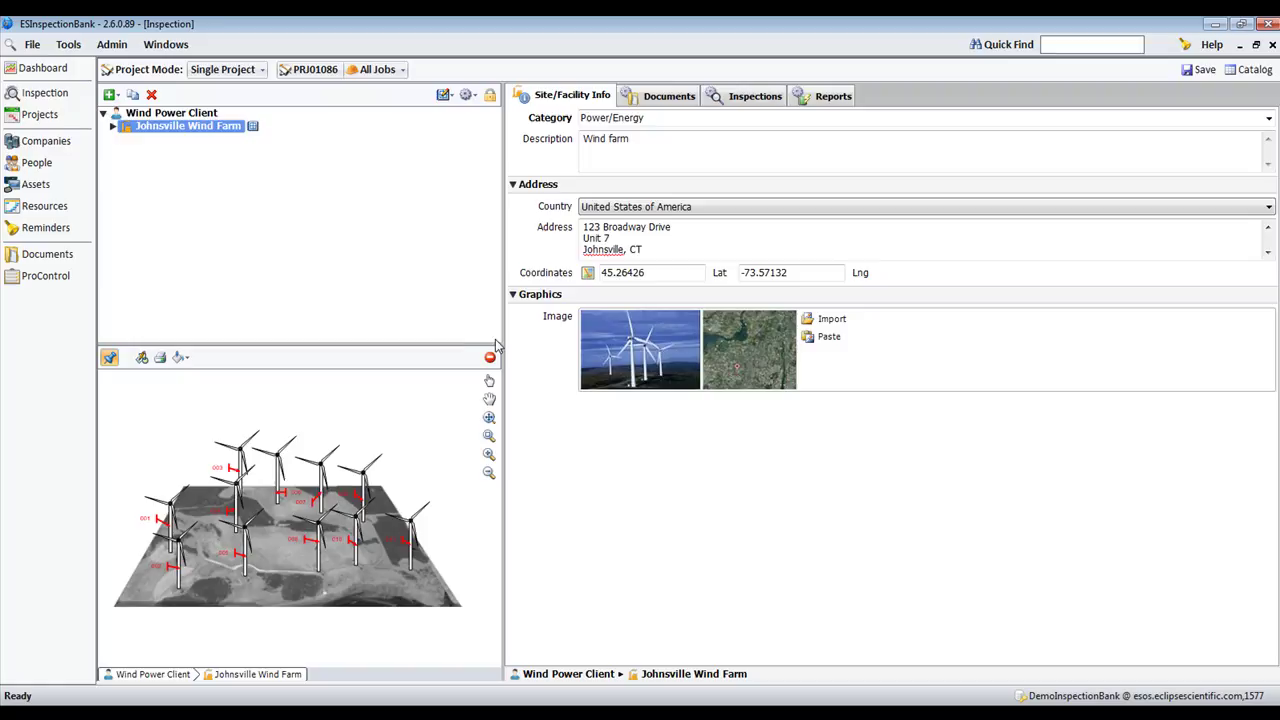
Widen and heighten the 3D viewer, zoom to extents, and open Turbine 001's details
left_click_drag(502, 342, 732, 342)
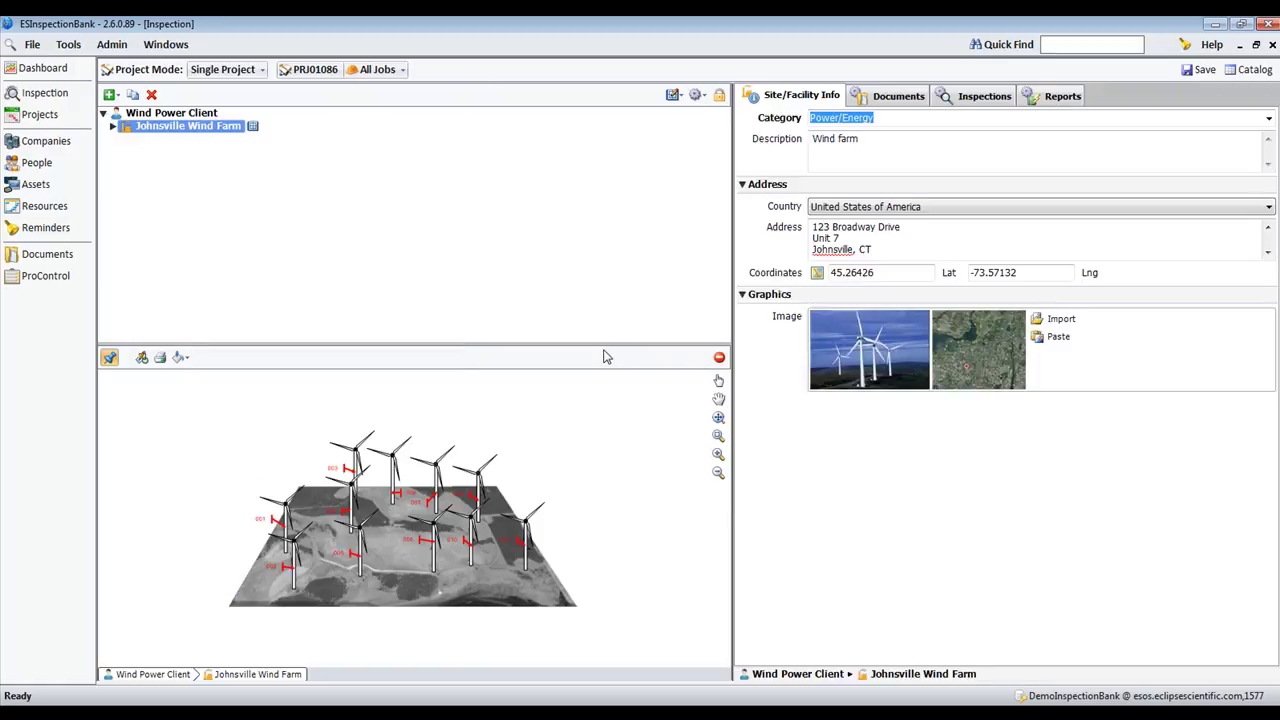
left_click_drag(597, 345, 603, 258)
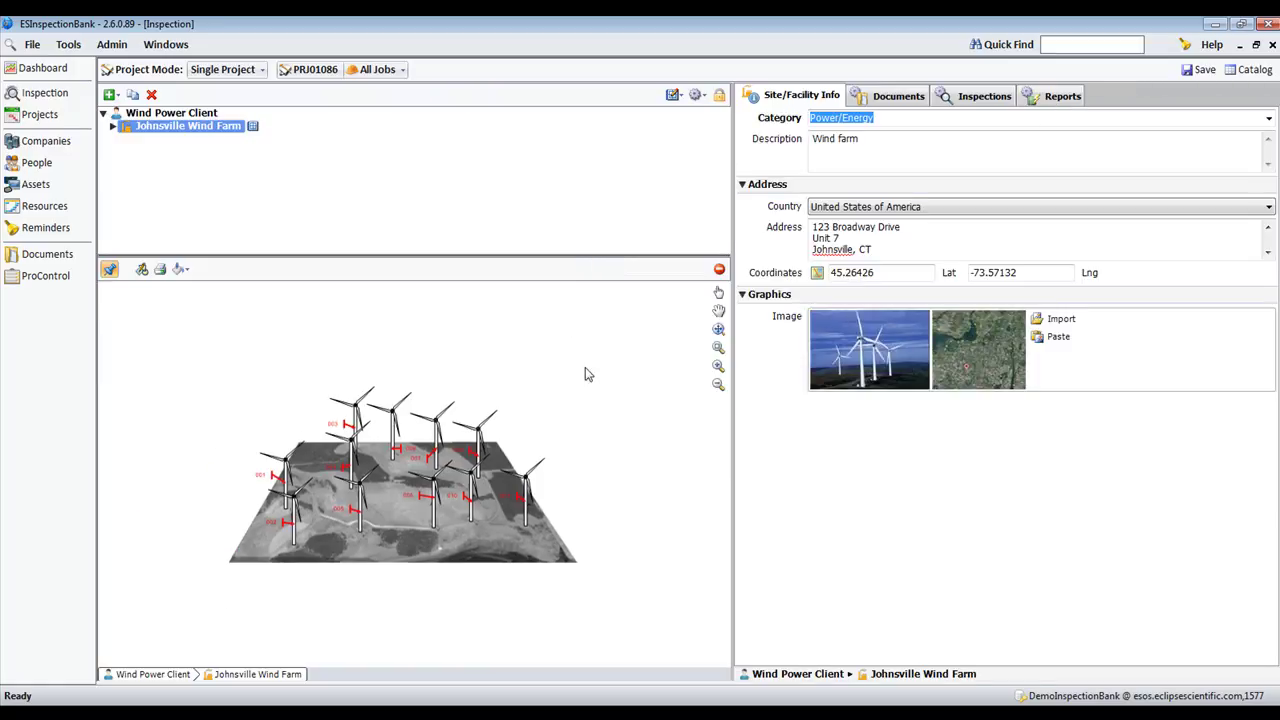
left_click(718, 329)
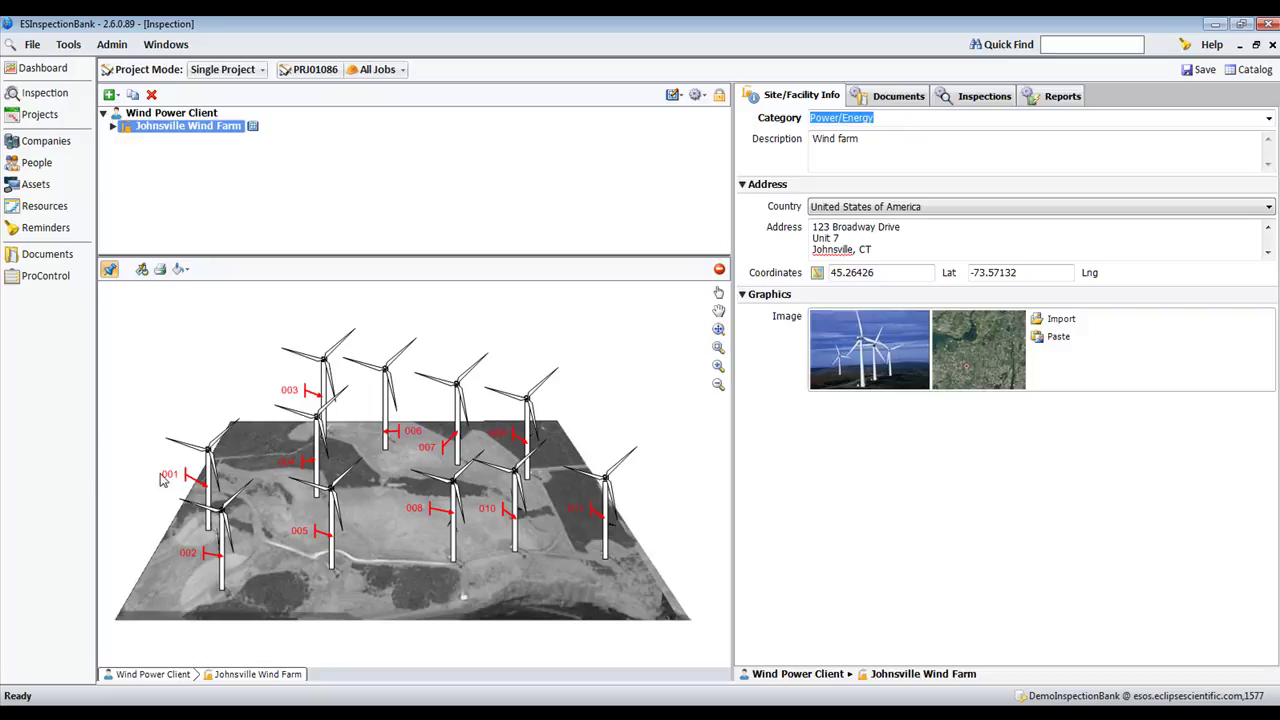
left_click(210, 466)
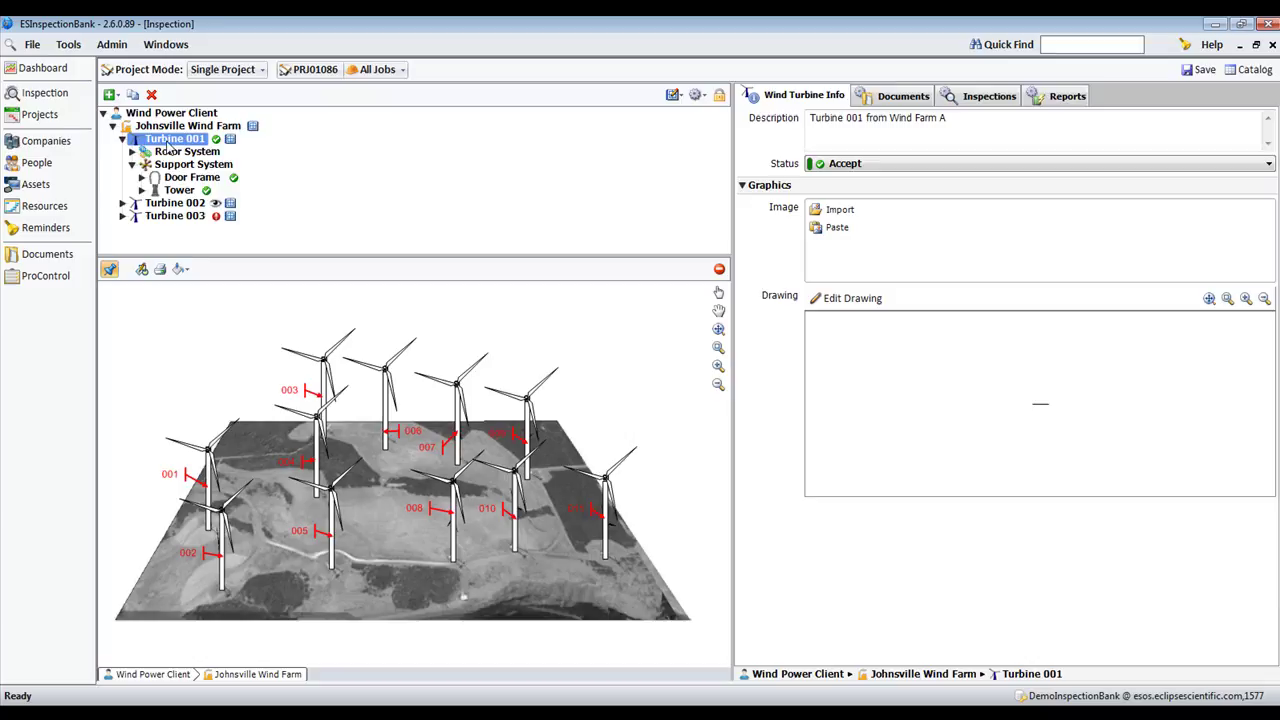
Show Turbine 001's drawing, inspect tower Circumferential Weld 2, and collapse the Support System branch
left_click(231, 141)
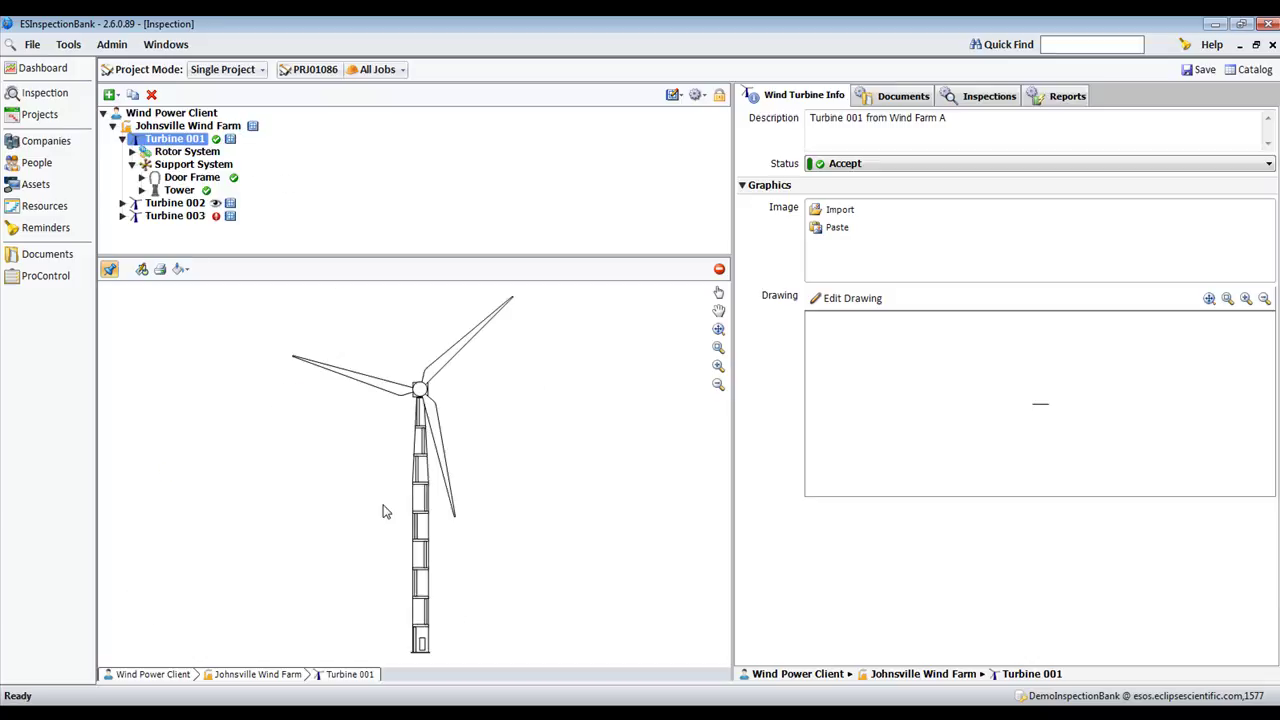
left_click(421, 603)
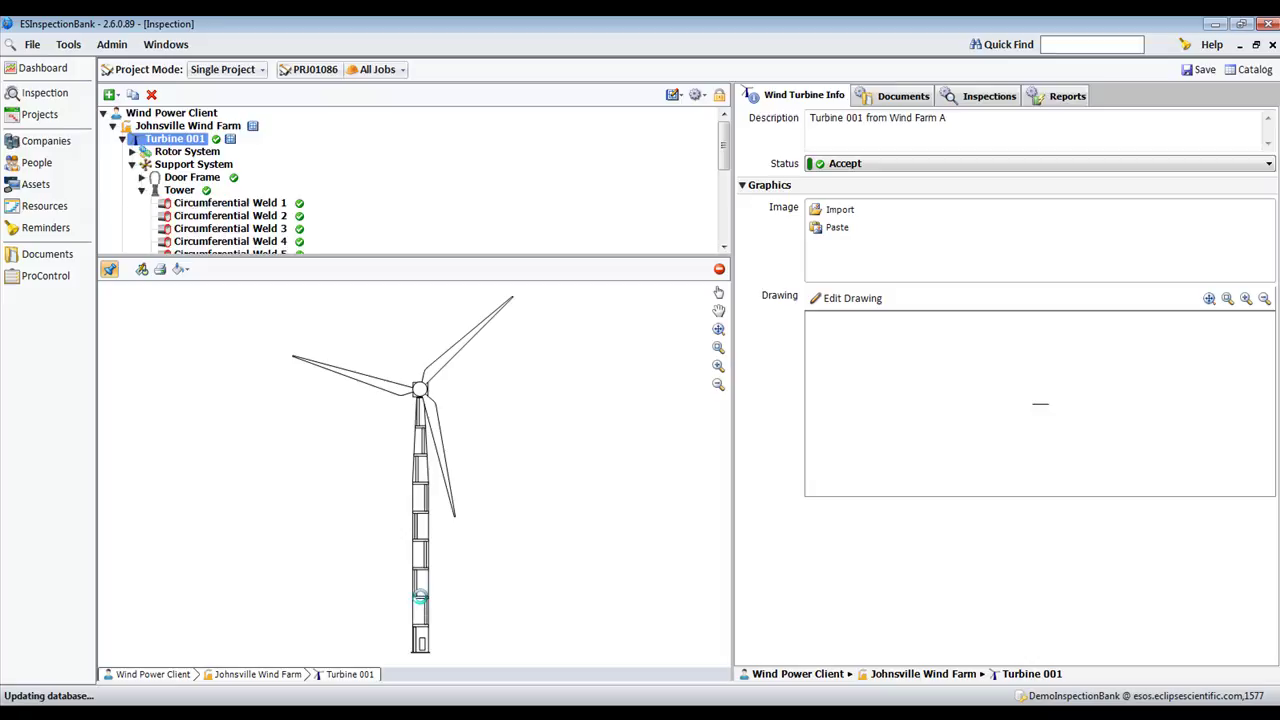
left_click(421, 600)
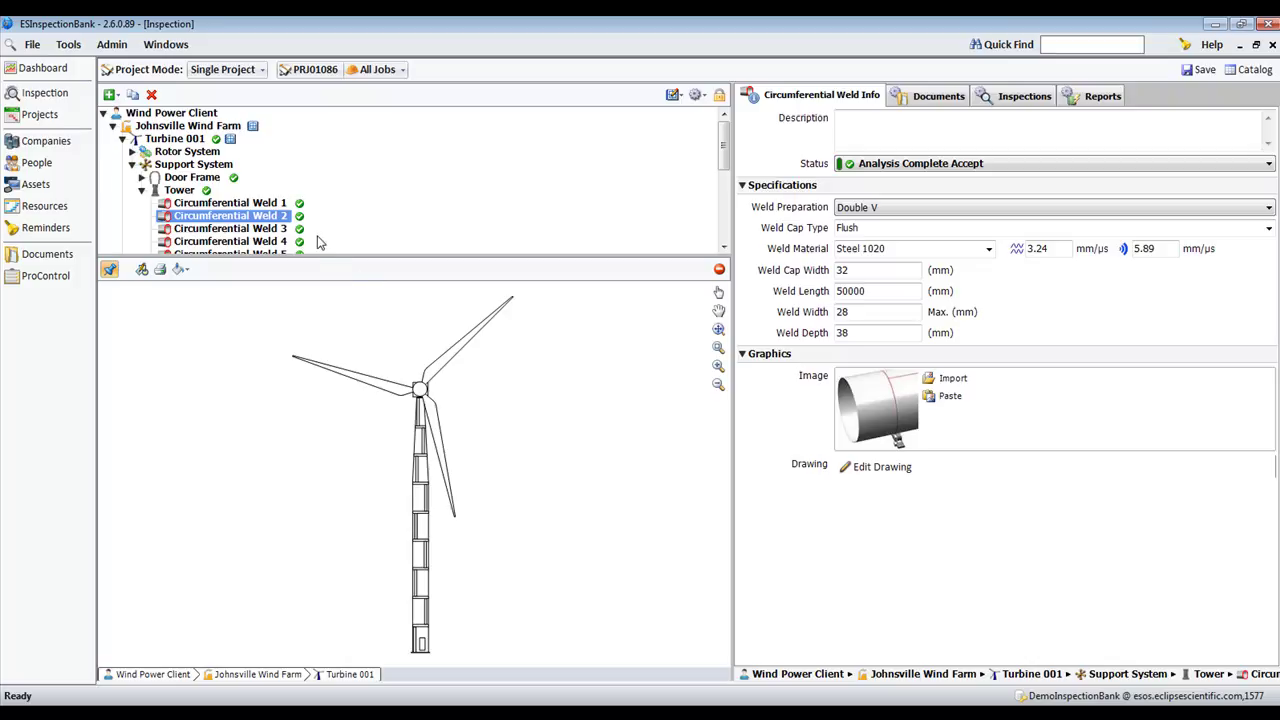
left_click_drag(327, 257, 325, 398)
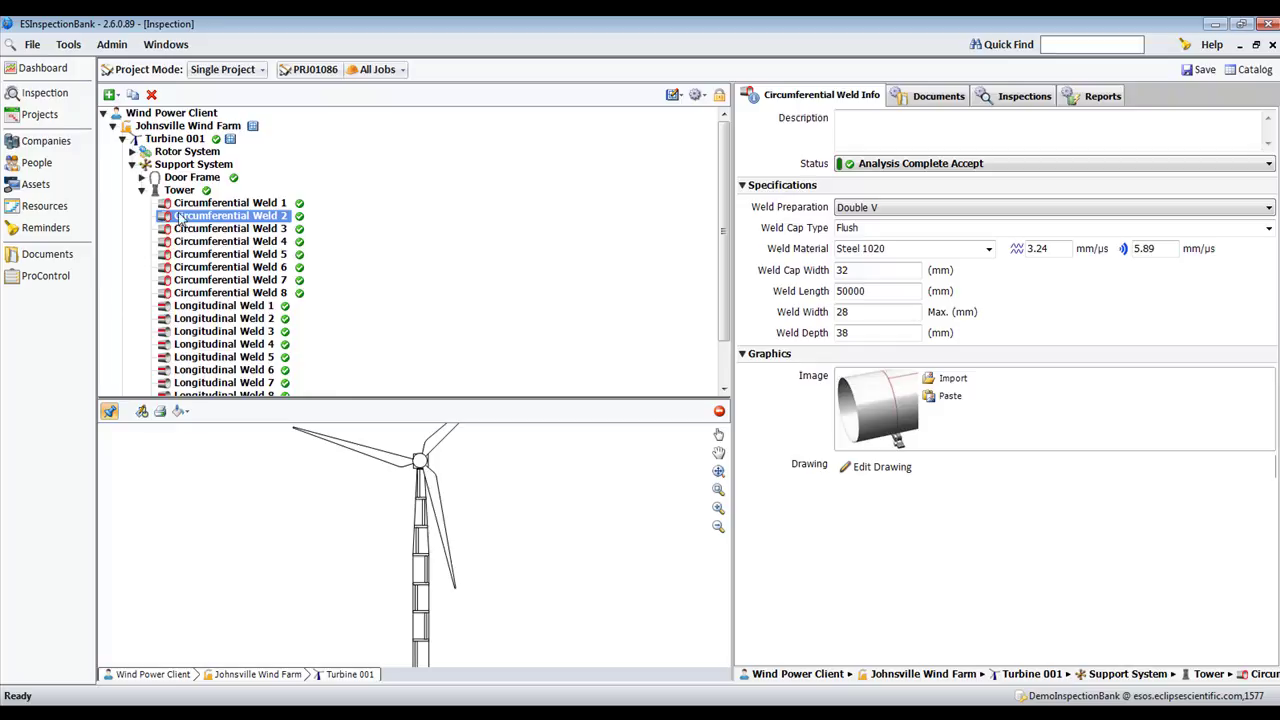
left_click(132, 164)
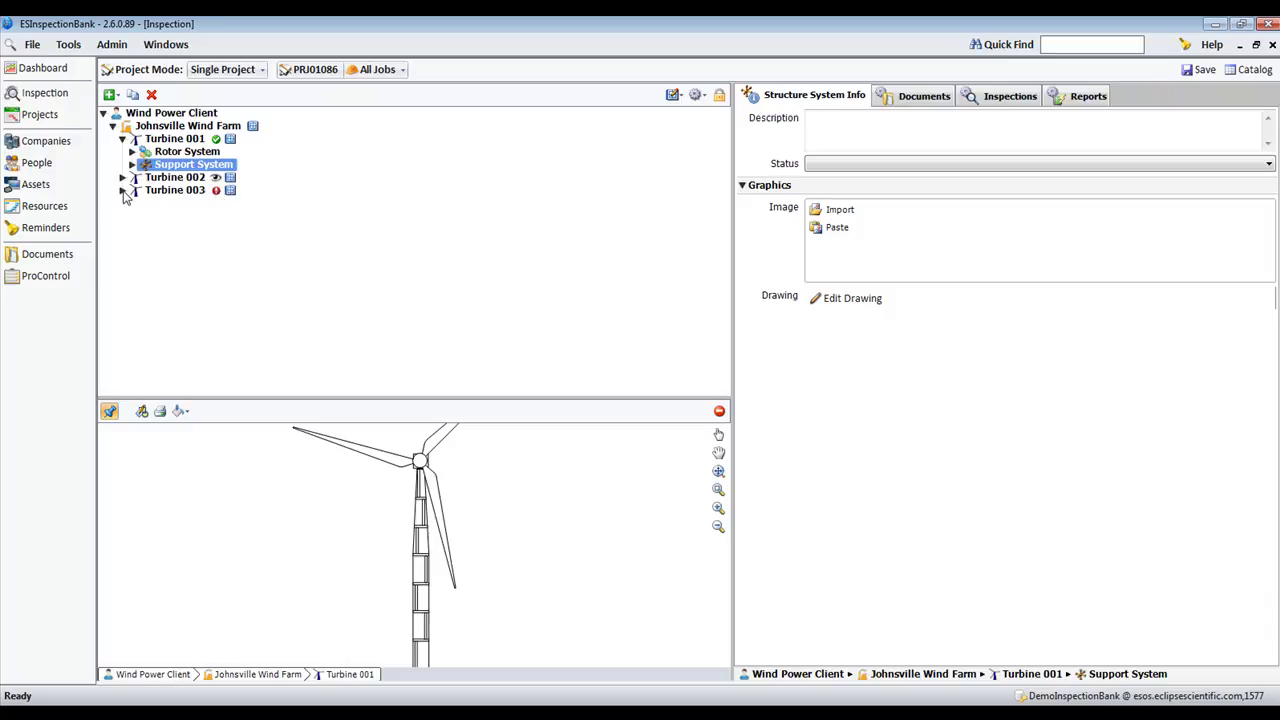
Show Turbine 003's drawing with its parts listed, coloured by weld Status
left_click(222, 199)
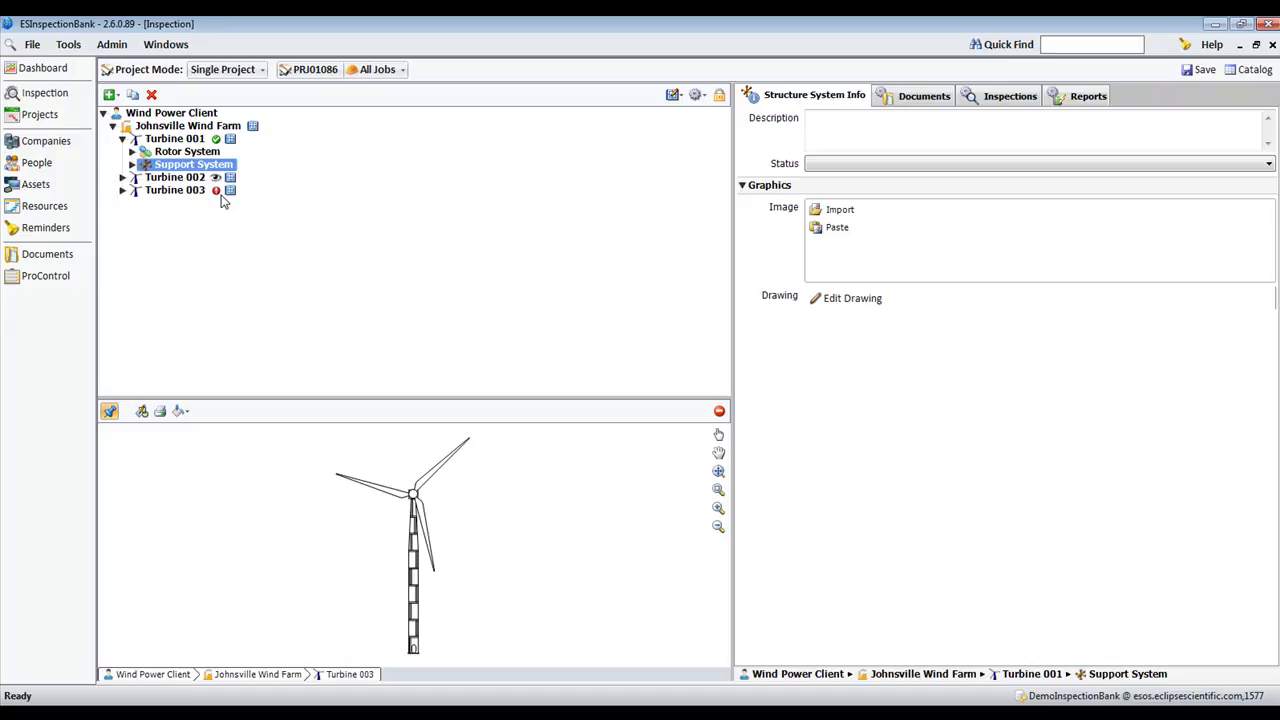
left_click(123, 195)
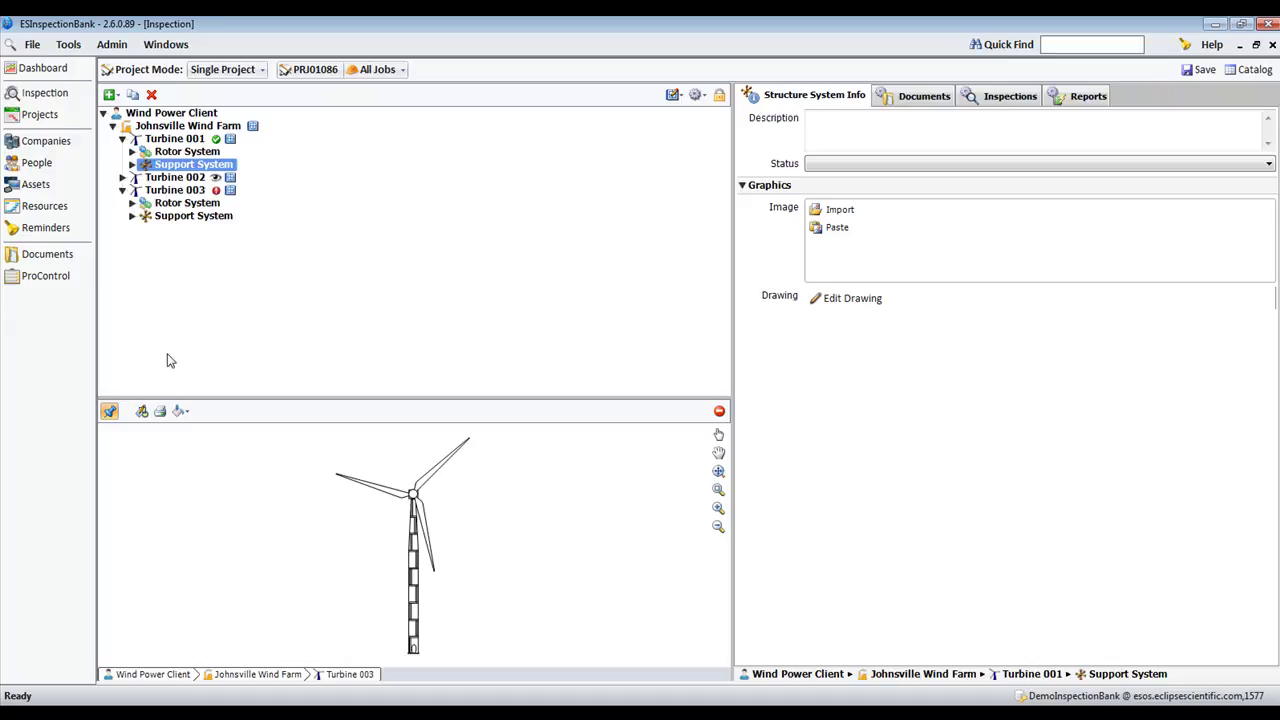
left_click(181, 412)
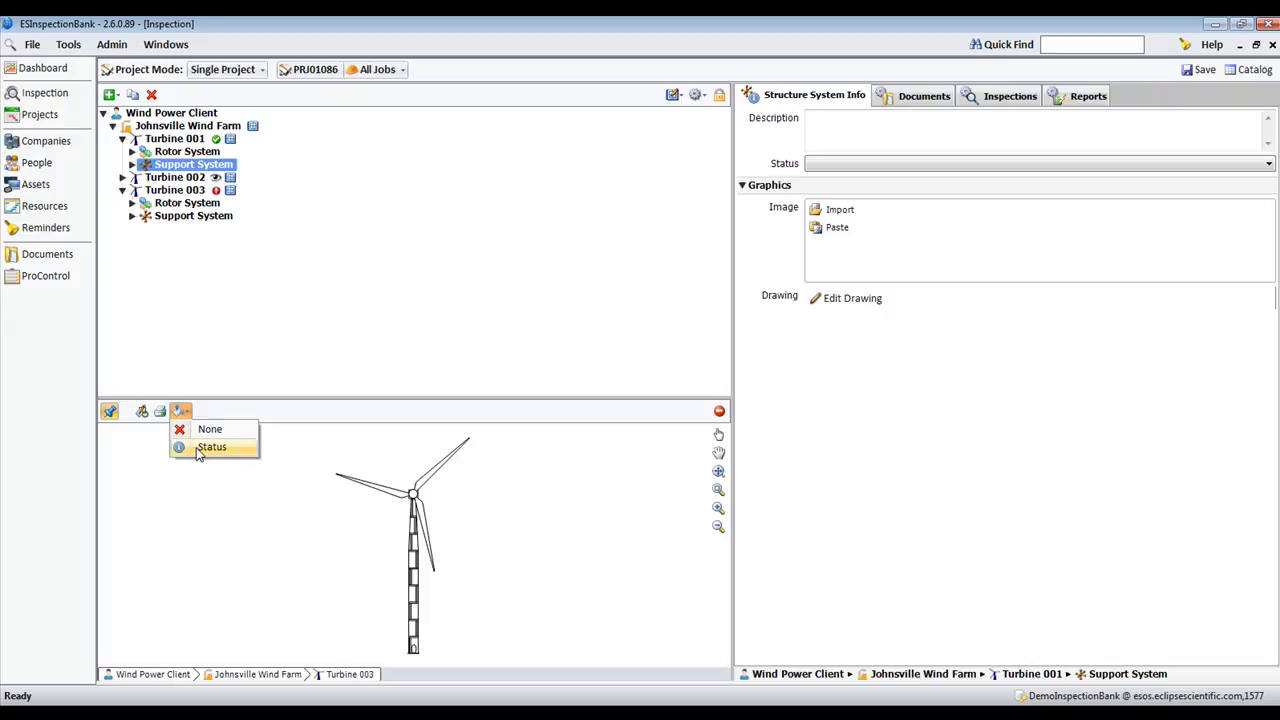
left_click(205, 448)
Zoom and pan down the tower to open the rejected Circumferential Weld 7
scroll(451, 560, "up", 3)
scroll(414, 556, "up", 3)
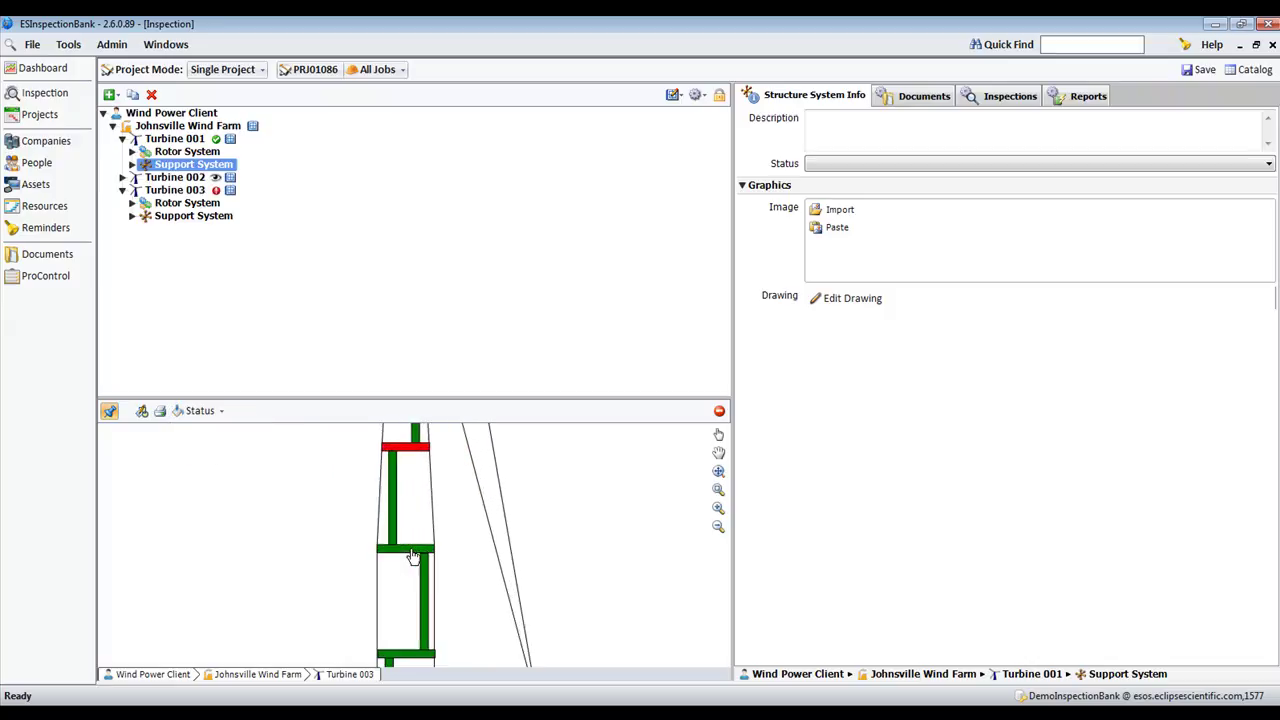
left_click_drag(414, 556, 418, 661)
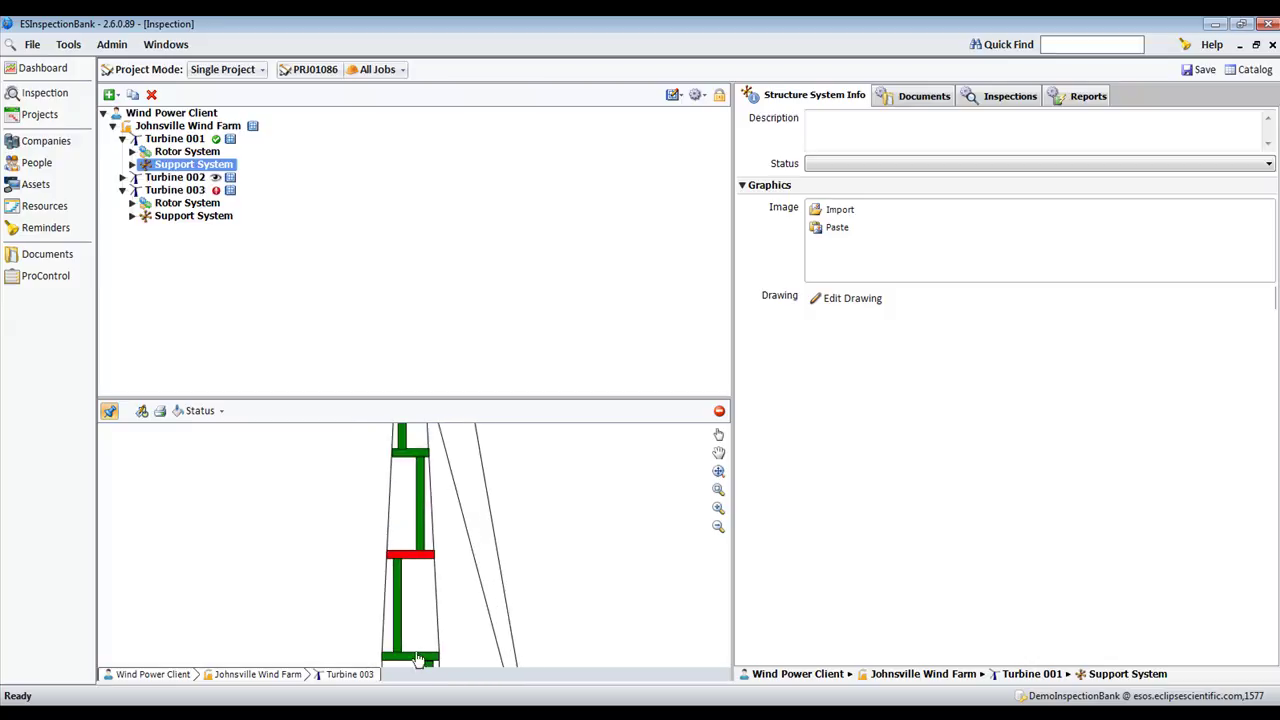
left_click(416, 565)
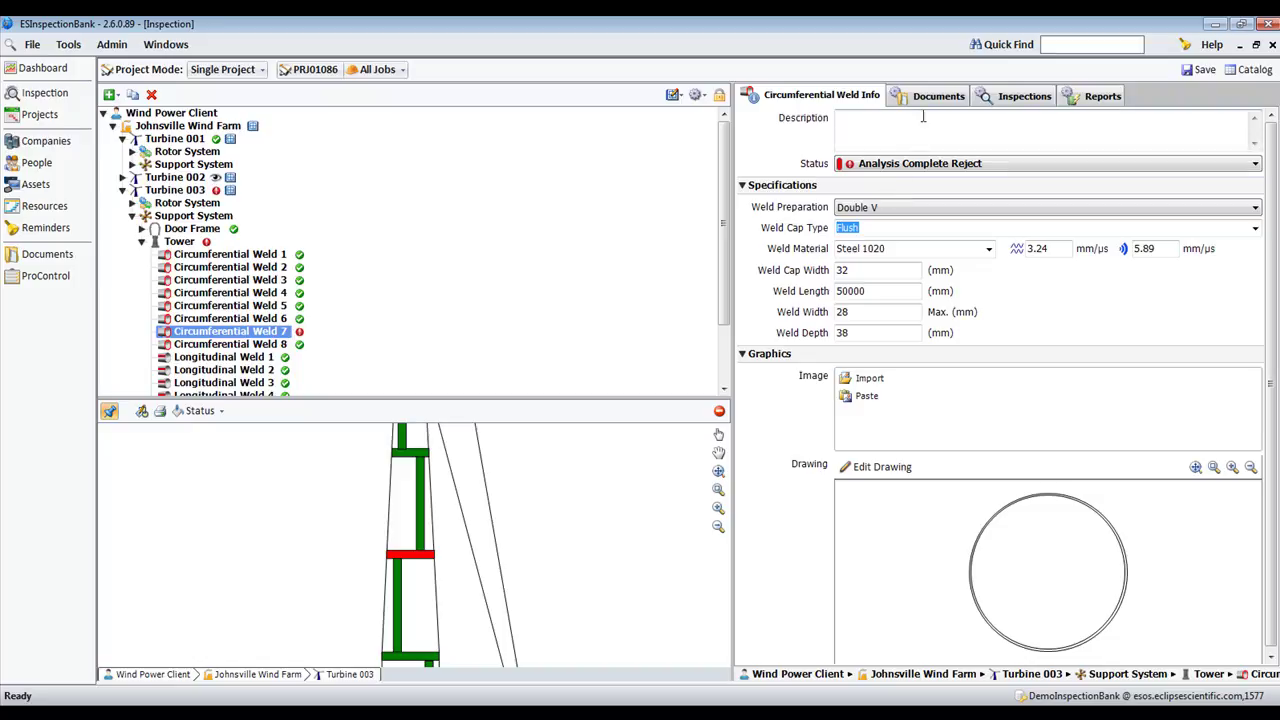
Open weld 7's Tower Demo Data inspection and browse the indication types on its Analysis tab without adding one
left_click(1015, 96)
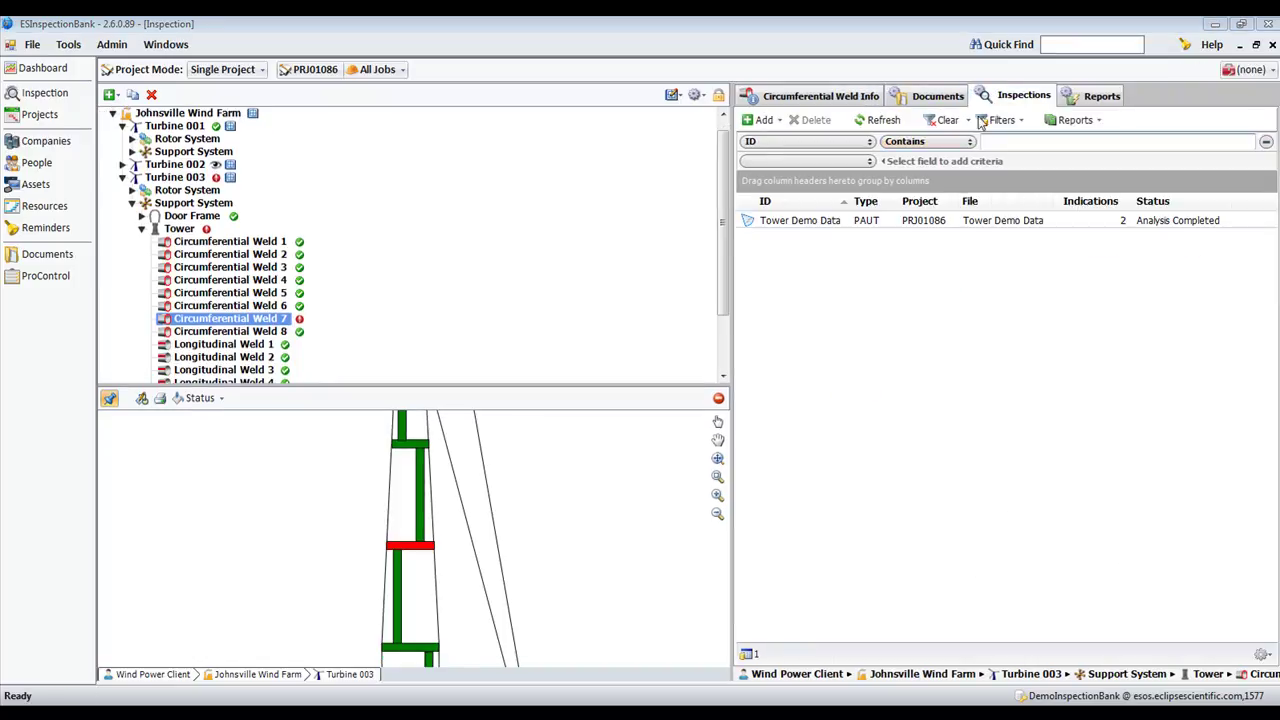
double_click(797, 222)
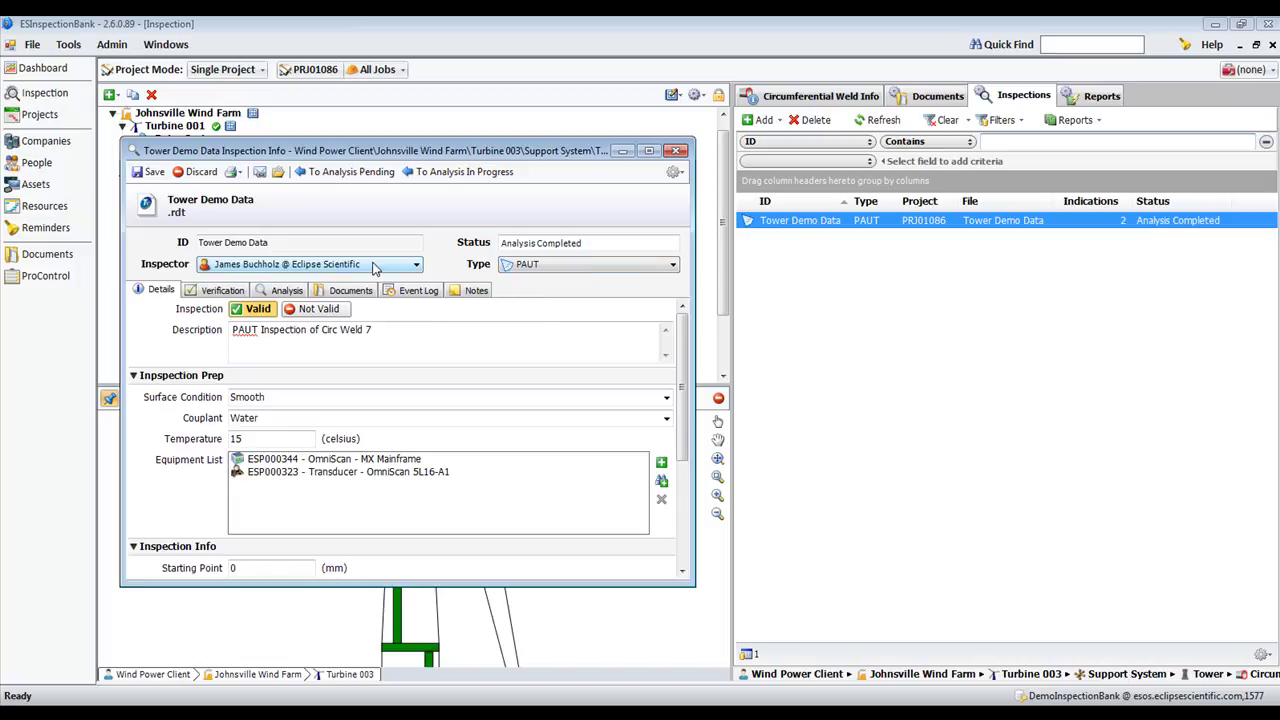
left_click(268, 291)
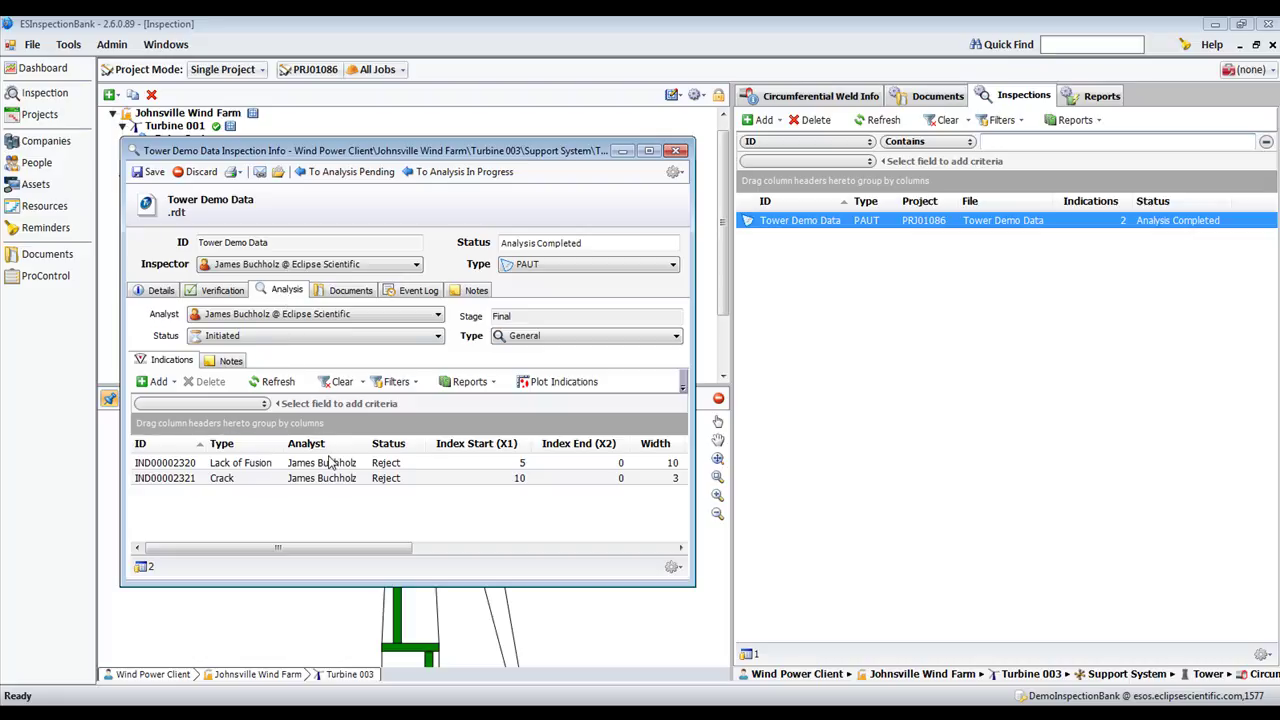
left_click(170, 386)
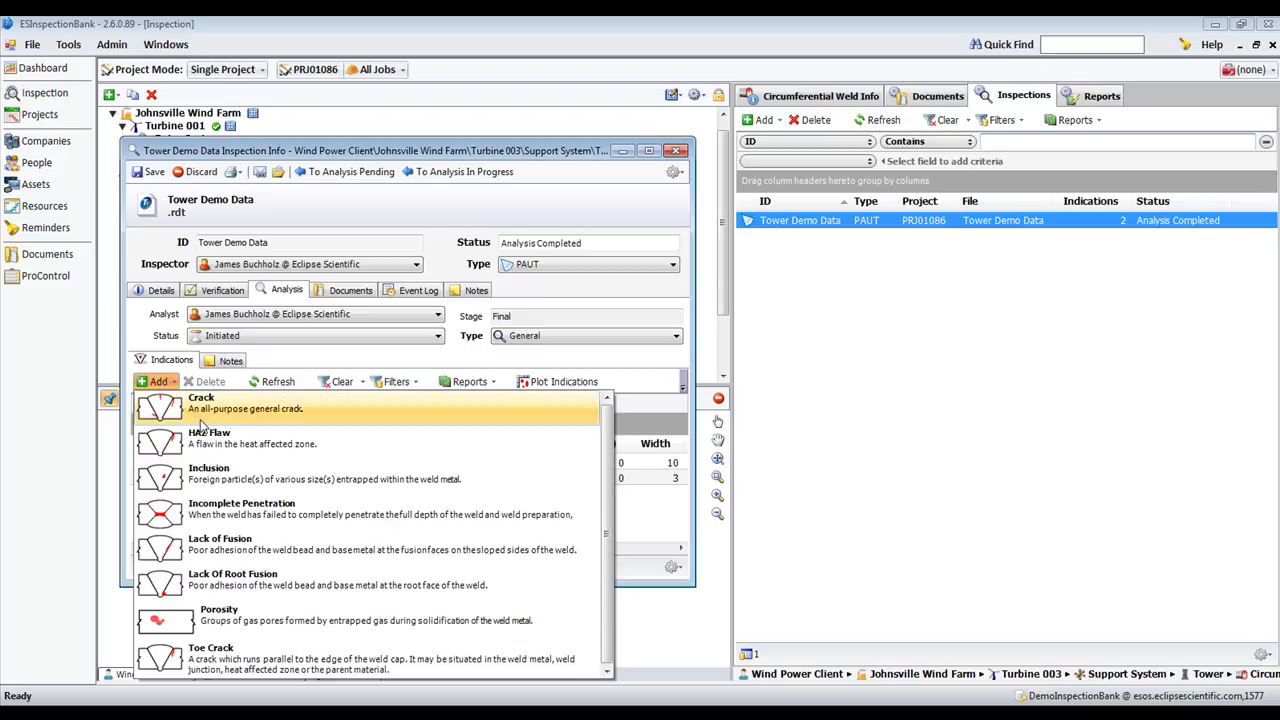
scroll(607, 480, "down", 1)
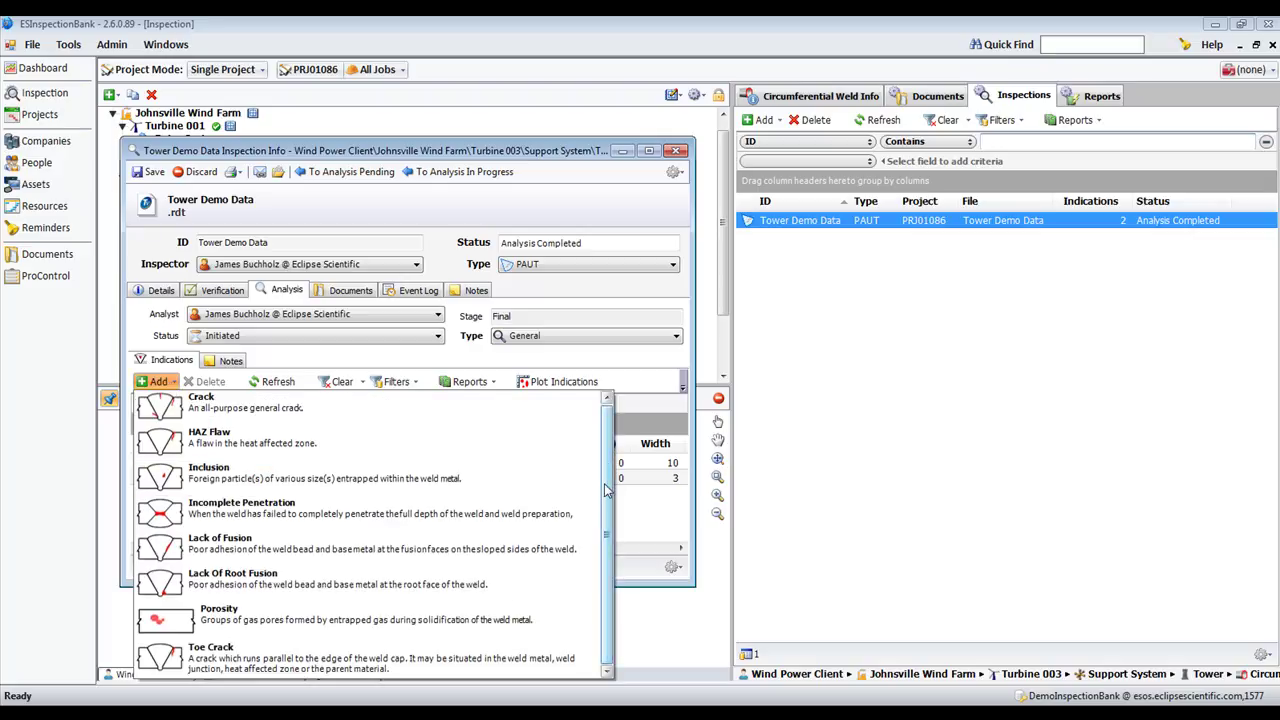
left_click(420, 212)
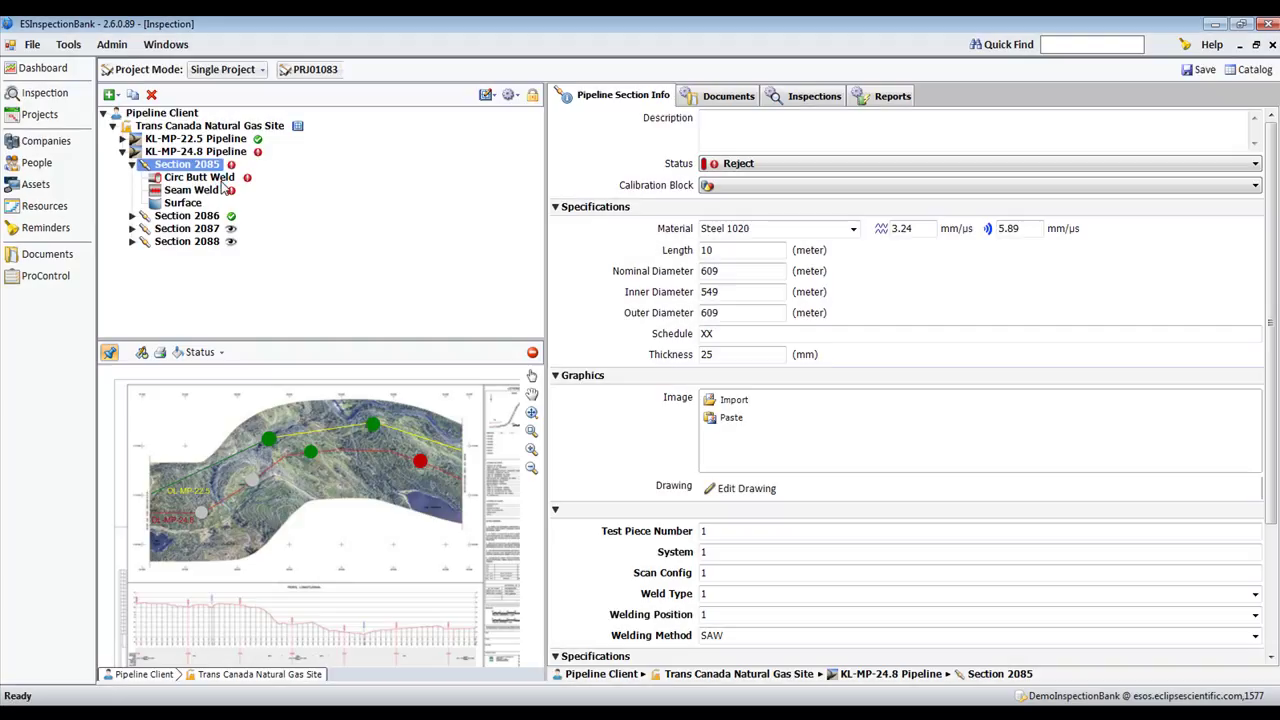
Run the AUT Daily Report for Section 2085's Circ Butt Weld from its Reports tab
left_click(222, 179)
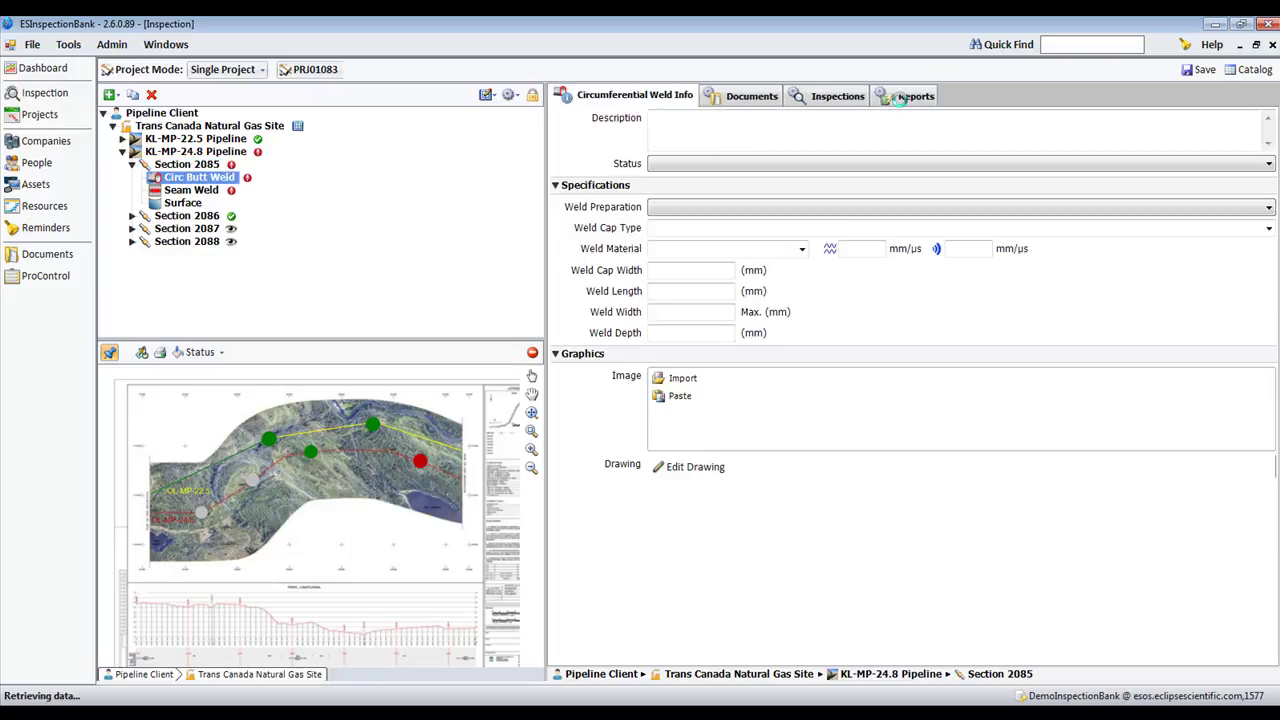
left_click(904, 96)
left_click(680, 120)
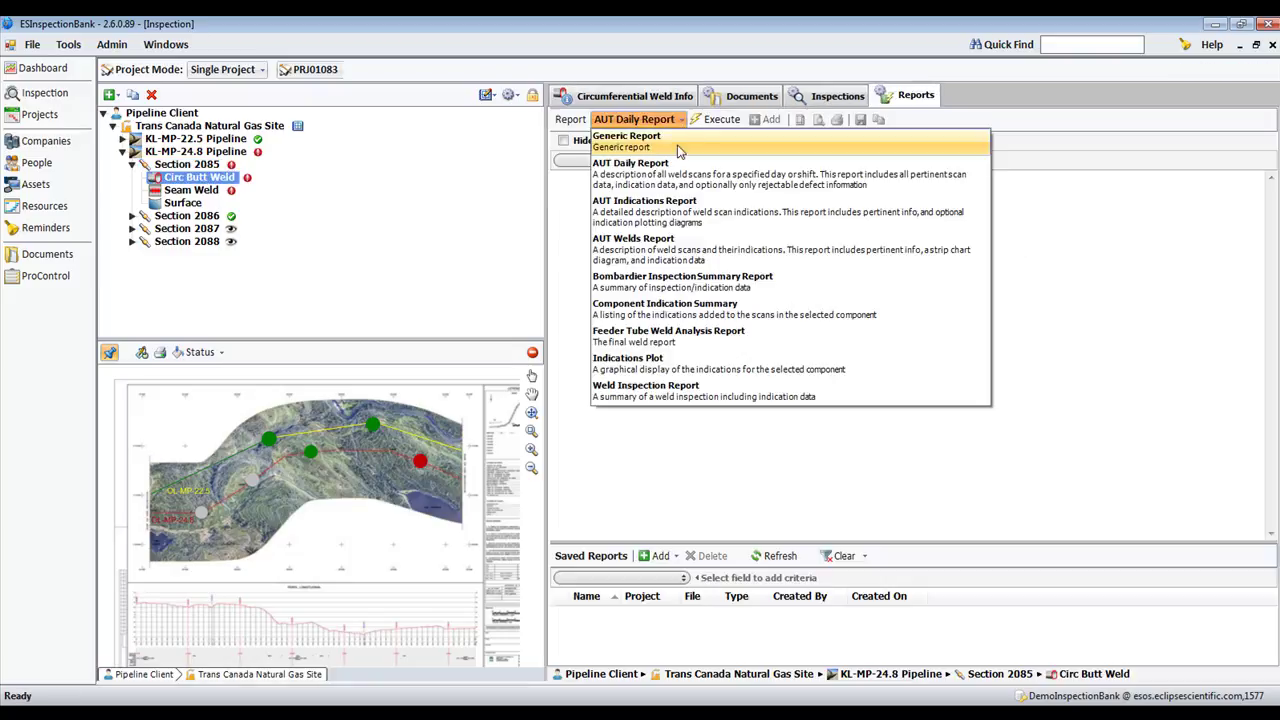
left_click(670, 185)
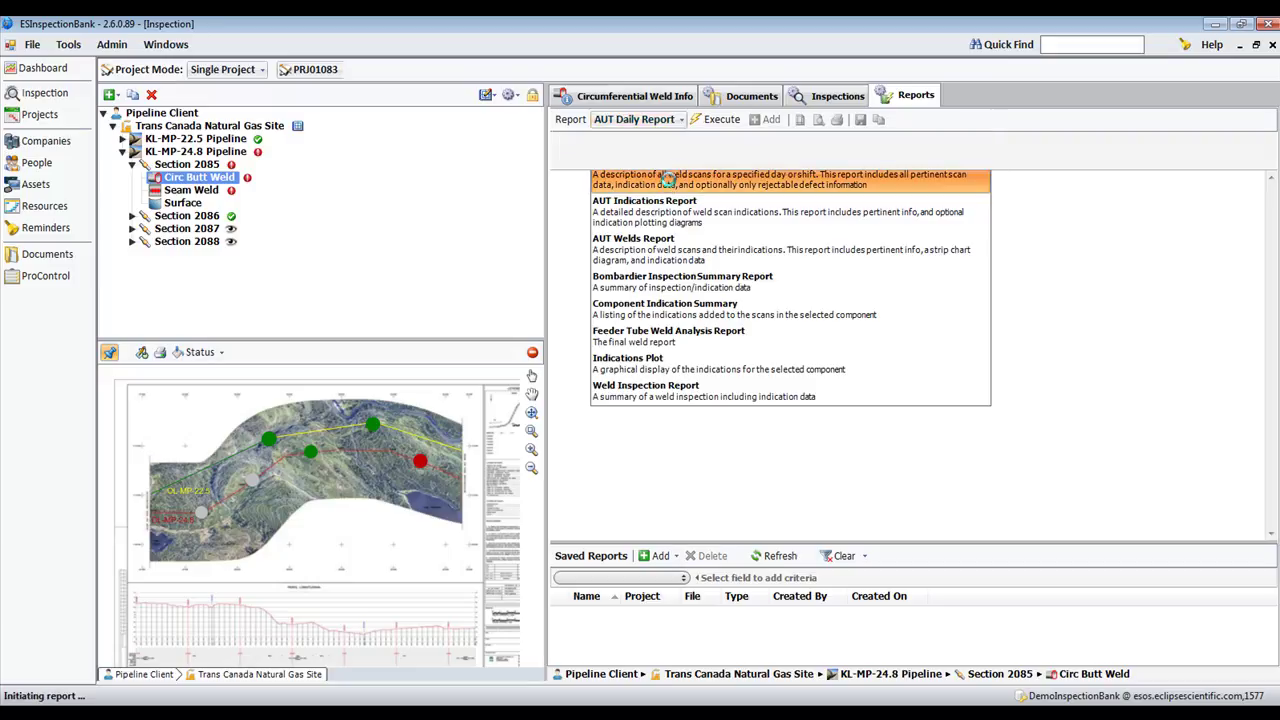
left_click(714, 120)
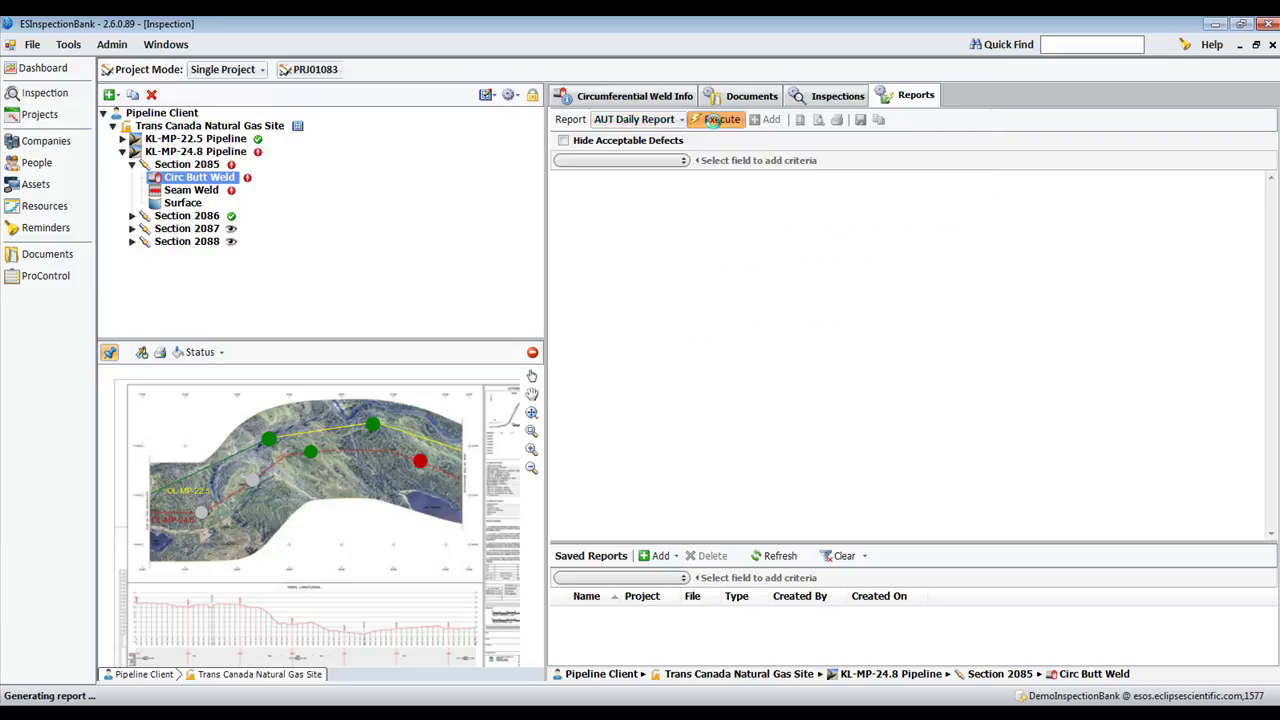